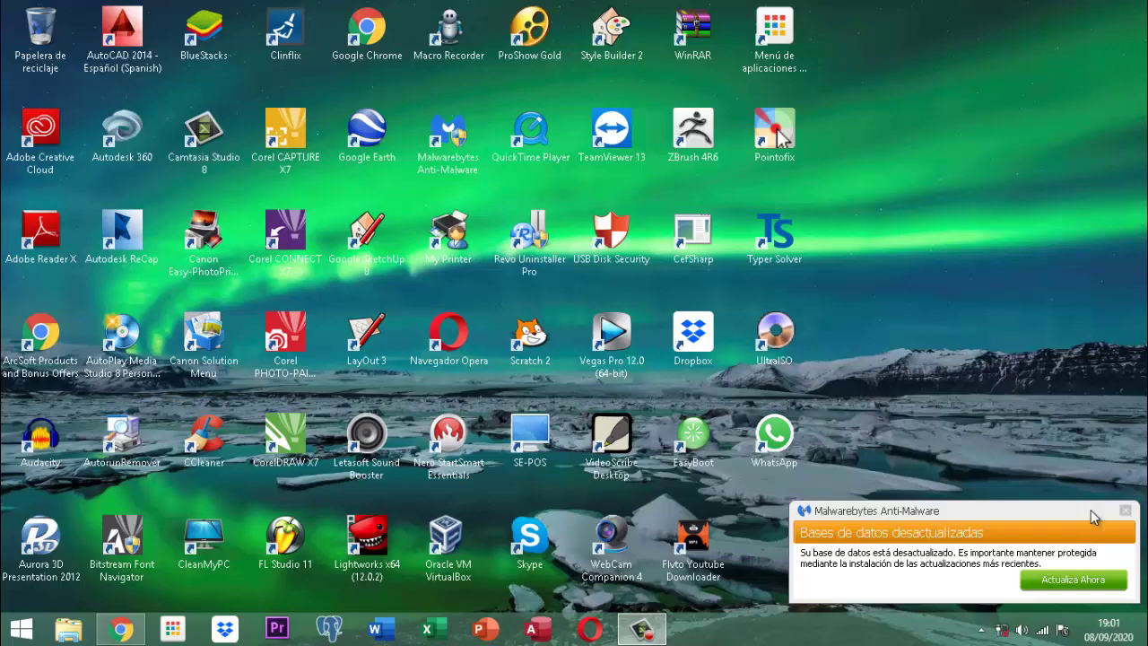
Dismiss the antivirus notification and open the DataMining project database from D:, documentos 2020, proyecto DataMining, versiones Base Datos.
click(1126, 511)
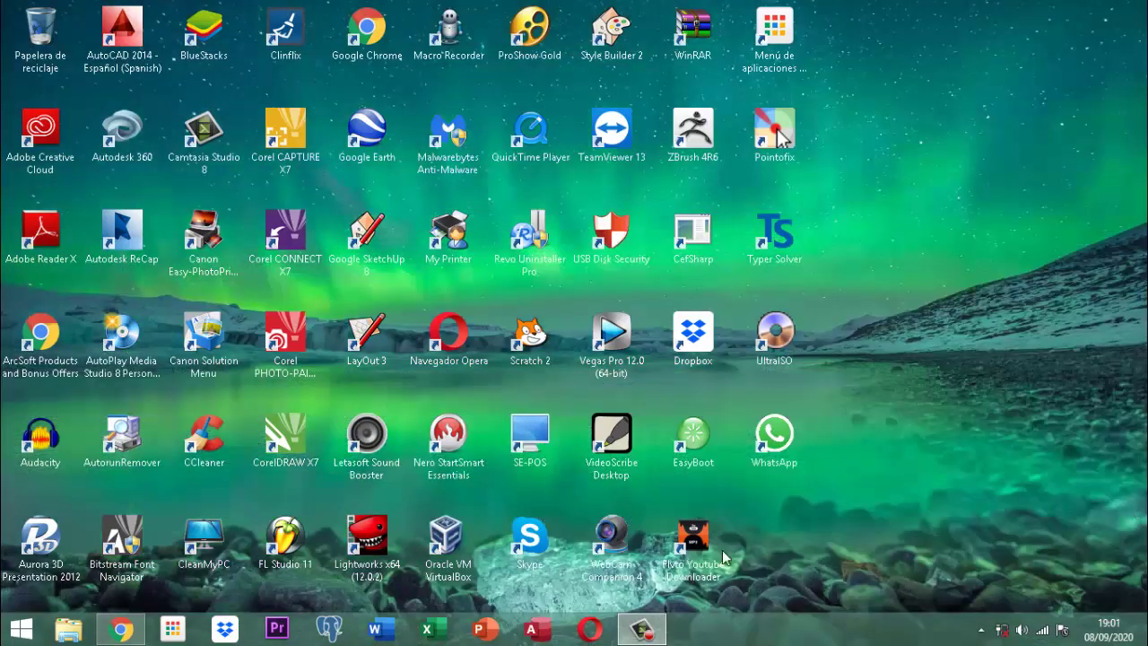
click(70, 630)
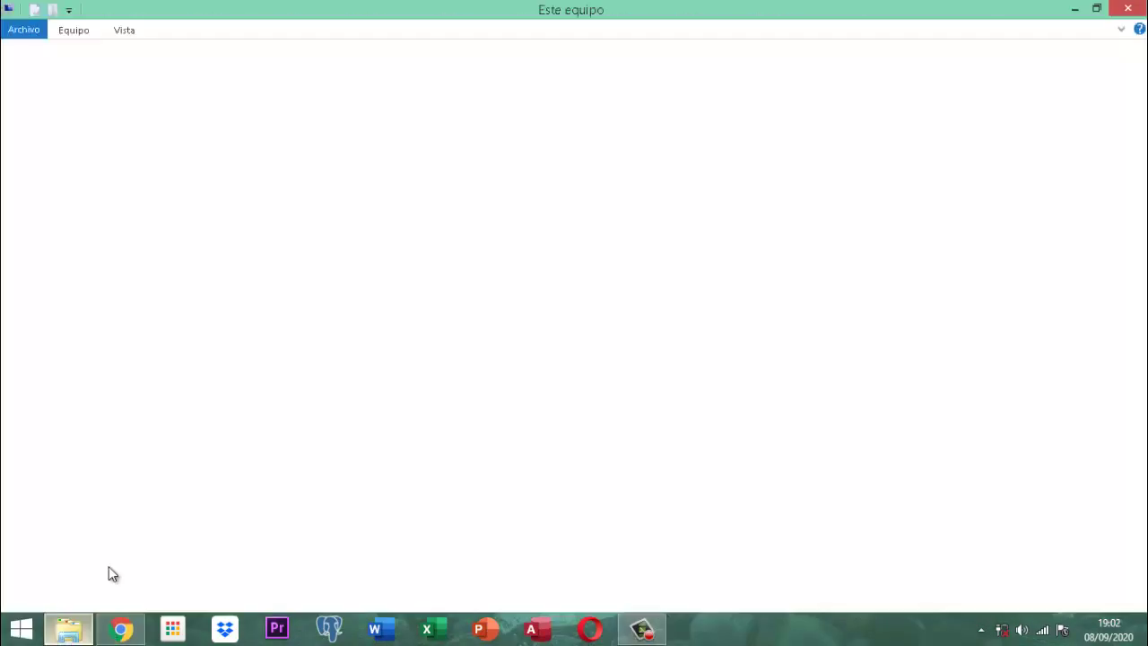
double_click(685, 243)
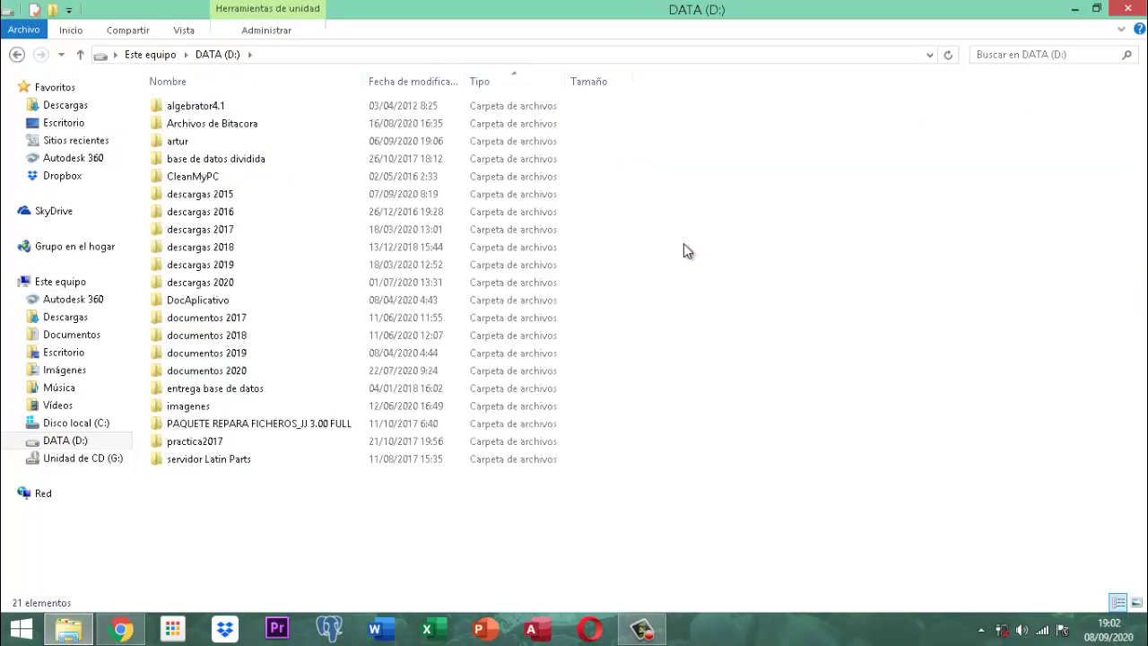
double_click(219, 370)
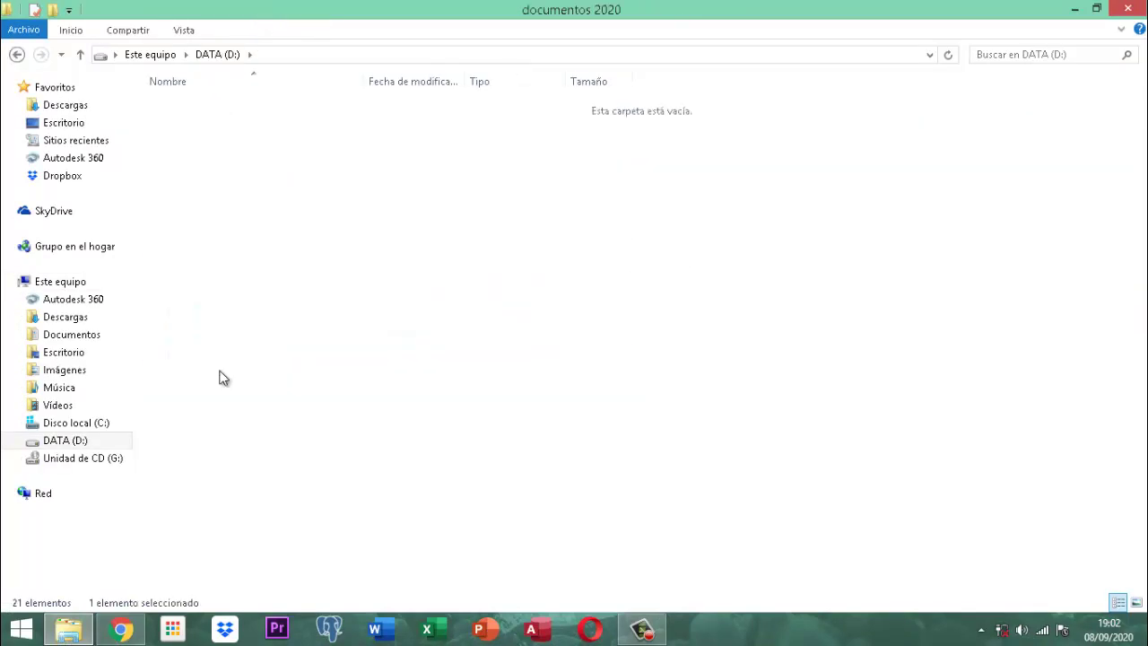
double_click(220, 355)
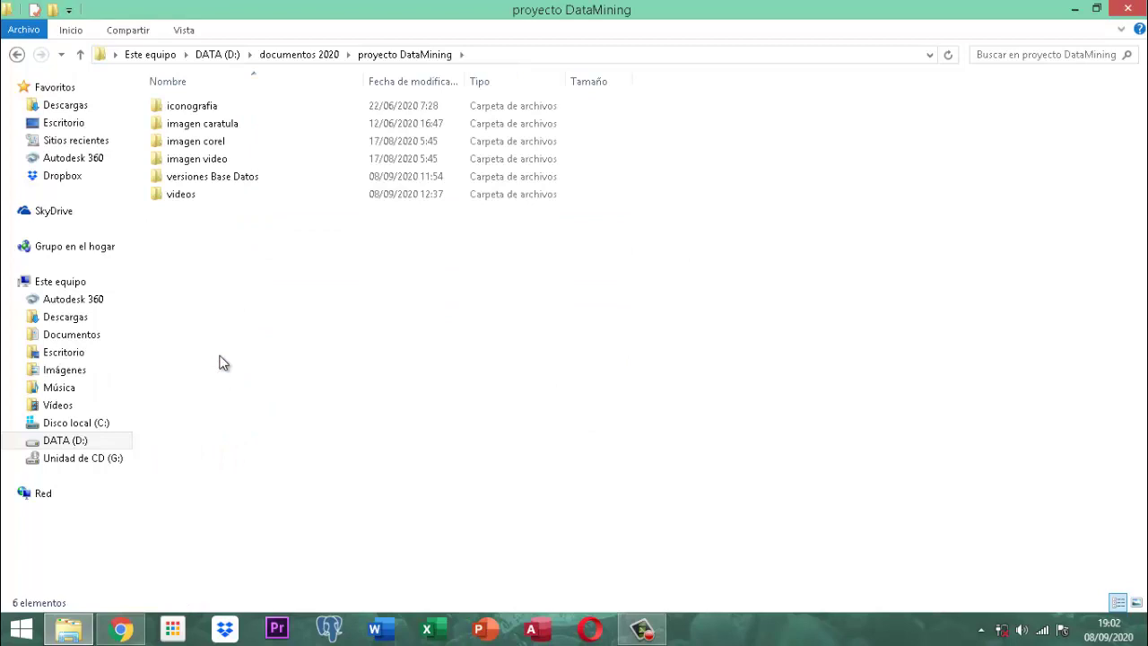
click(233, 177)
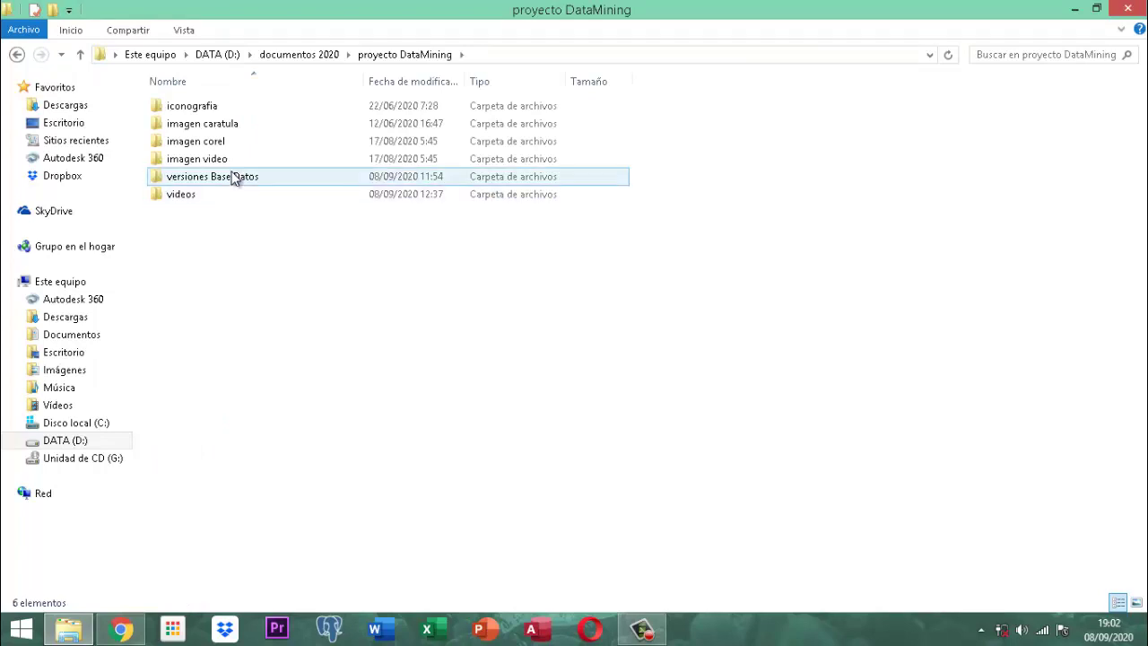
double_click(233, 177)
double_click(194, 107)
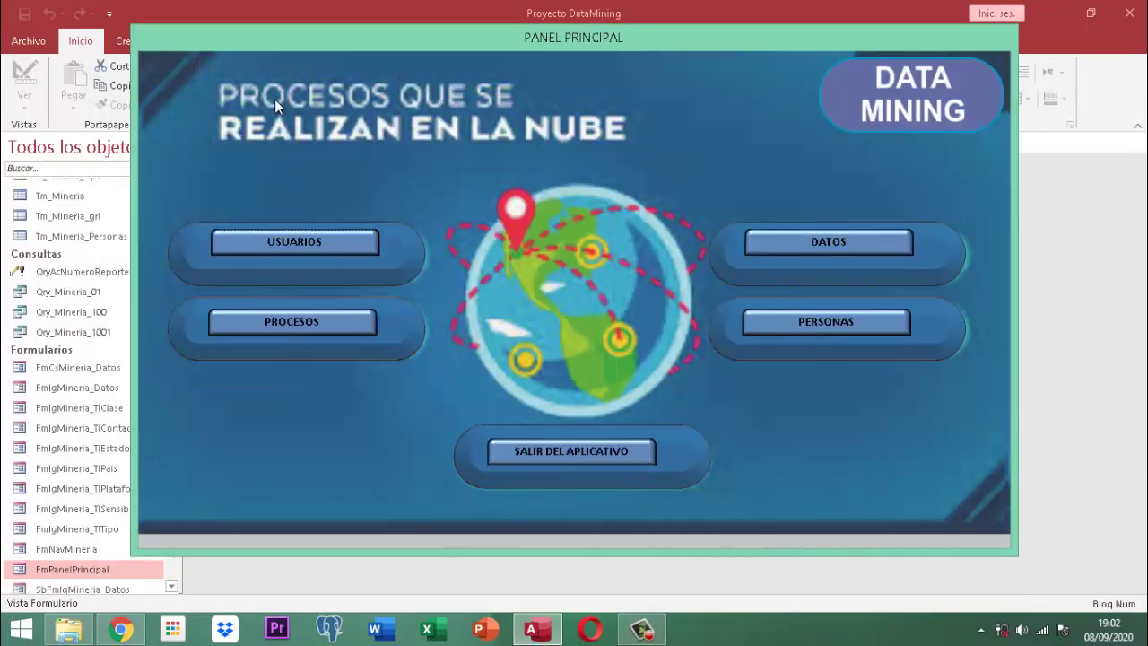
Open the DATOS consultation form in query-only mode from the main panel and page forward through the reports and their details.
click(819, 249)
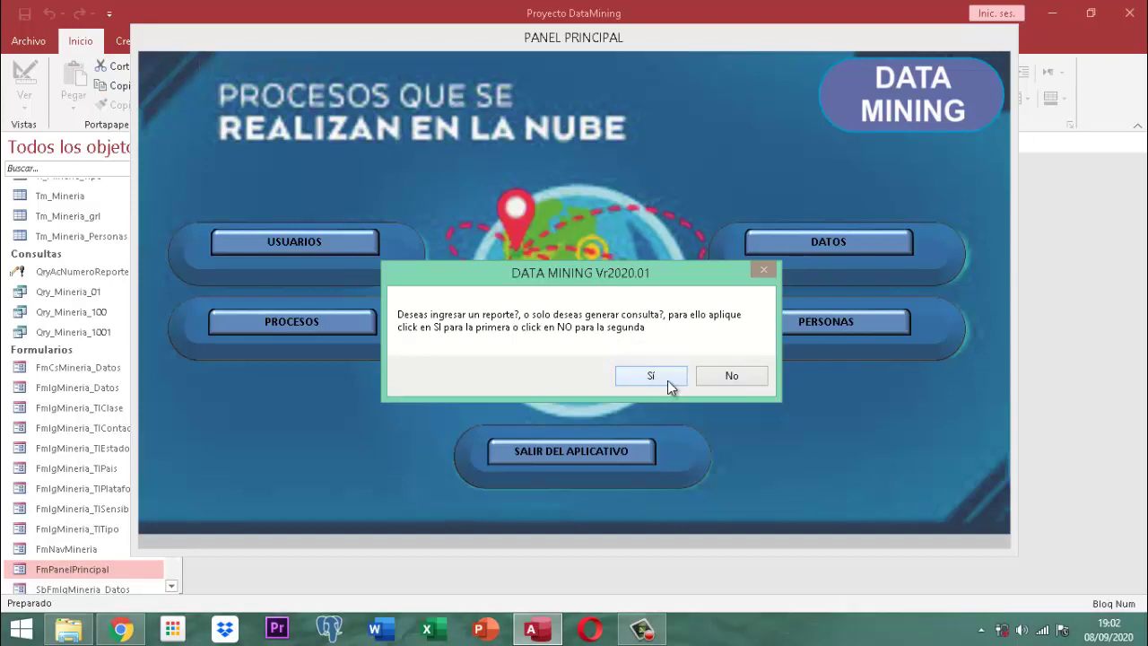
click(749, 380)
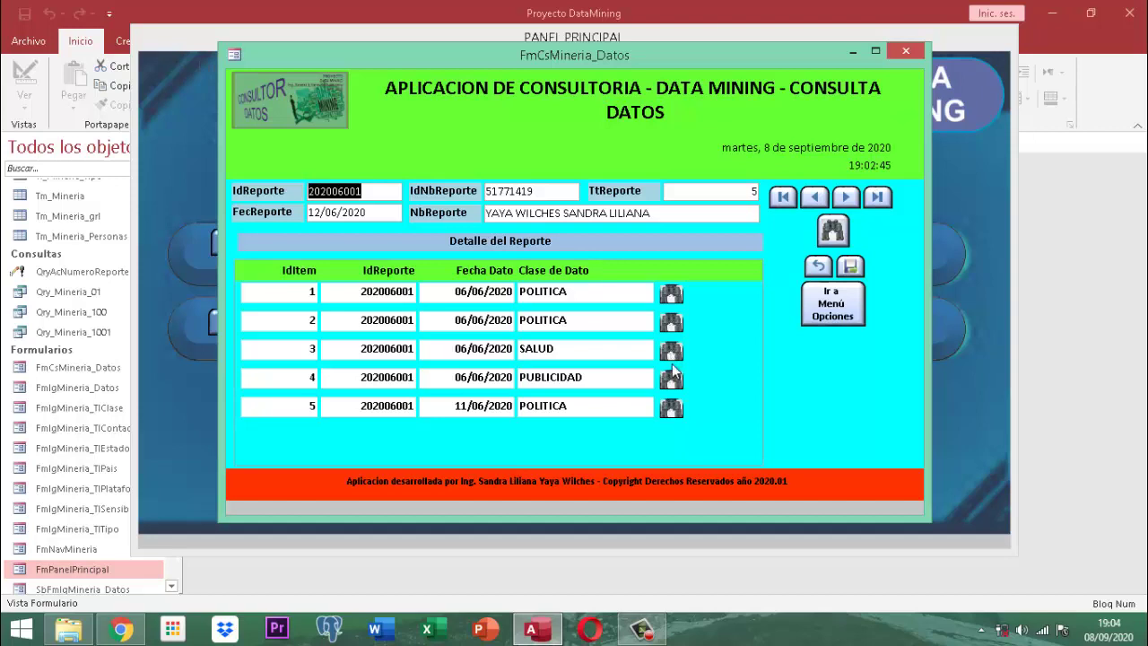
click(846, 198)
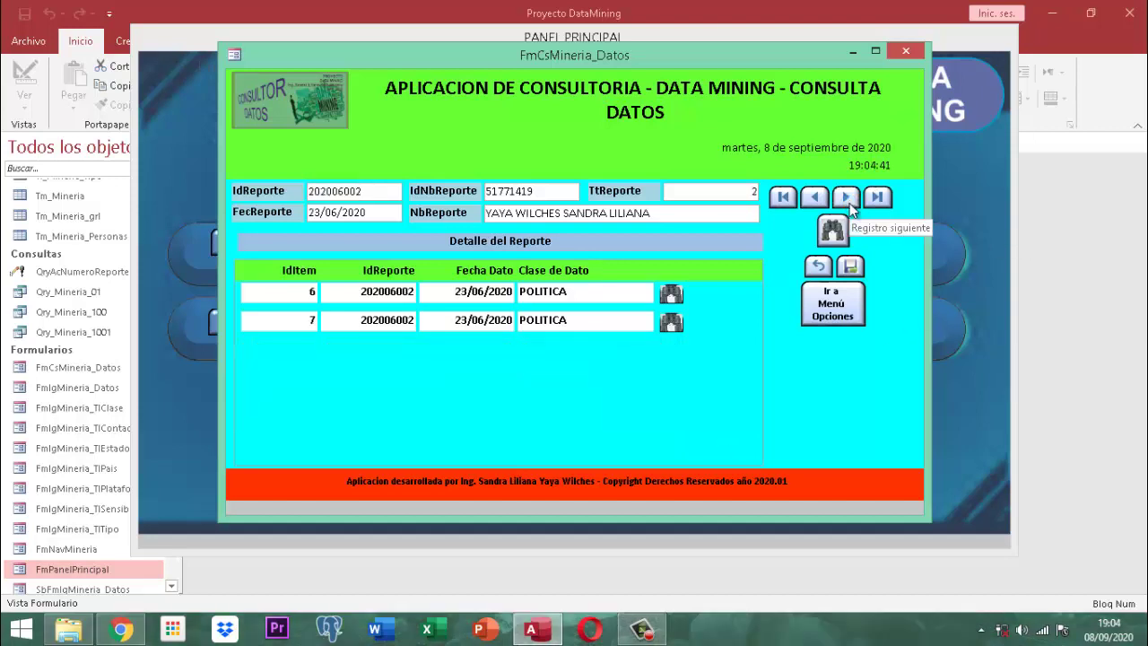
click(846, 198)
click(847, 198)
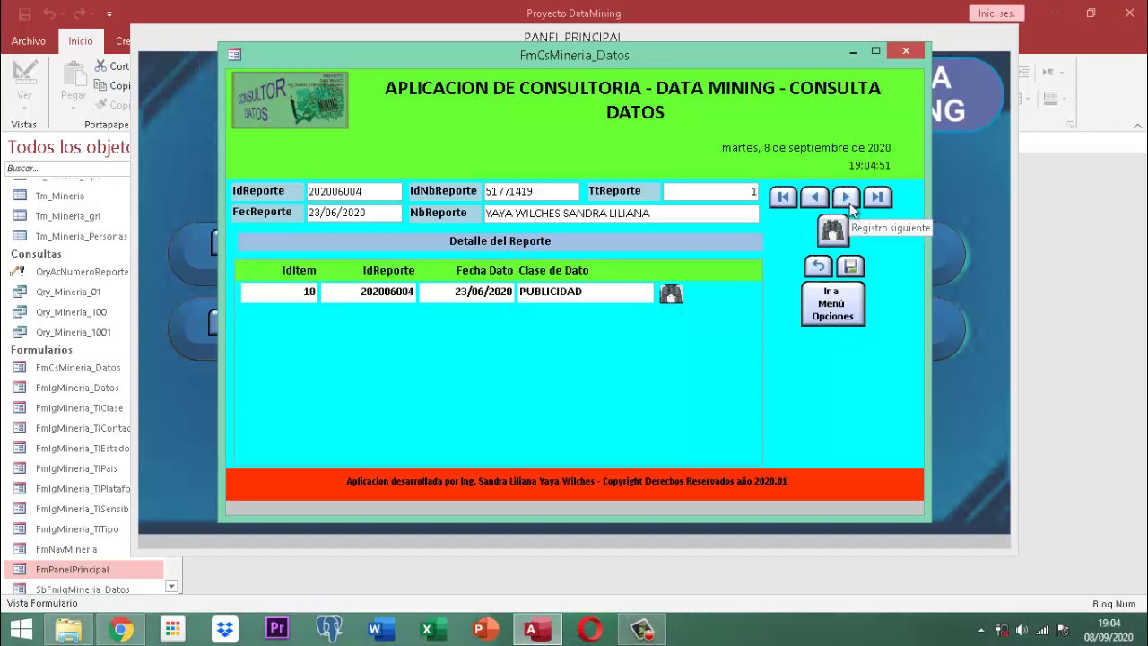
click(847, 198)
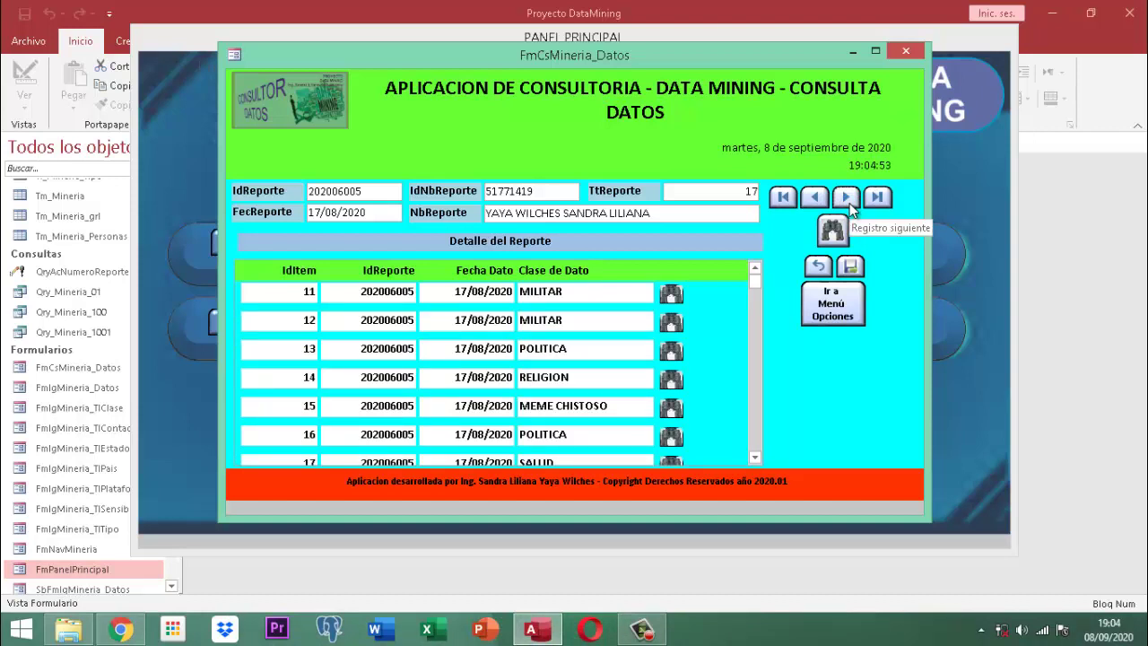
click(847, 199)
click(848, 199)
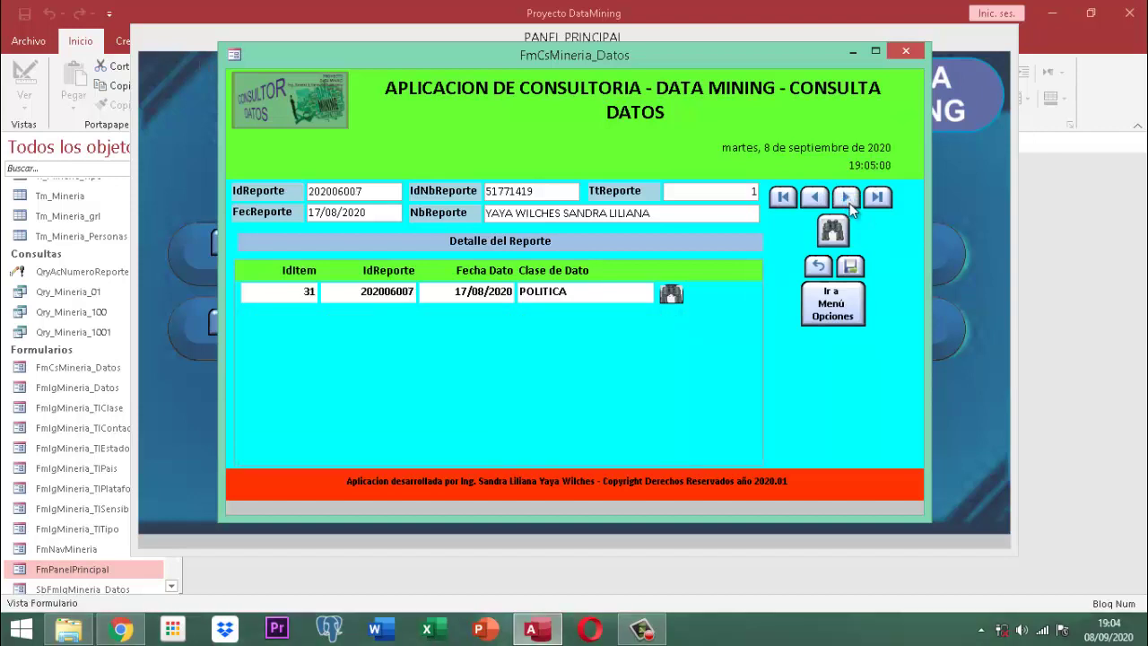
click(850, 200)
click(847, 200)
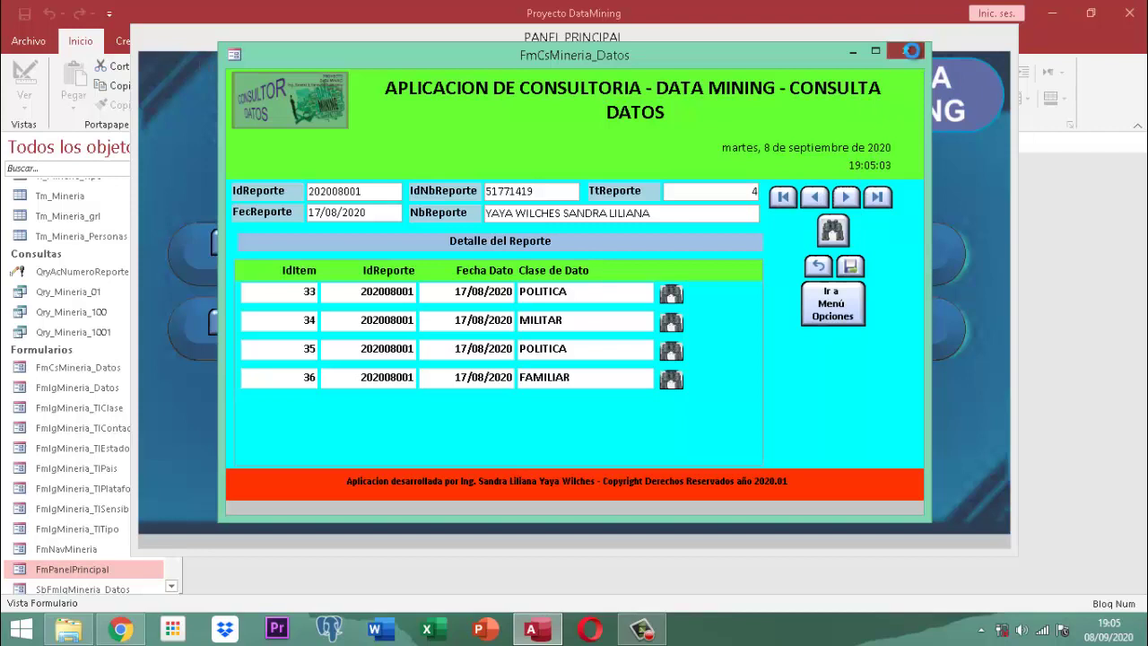
Close the FmCsMineria_Datos consultation form and the main panel form.
click(906, 51)
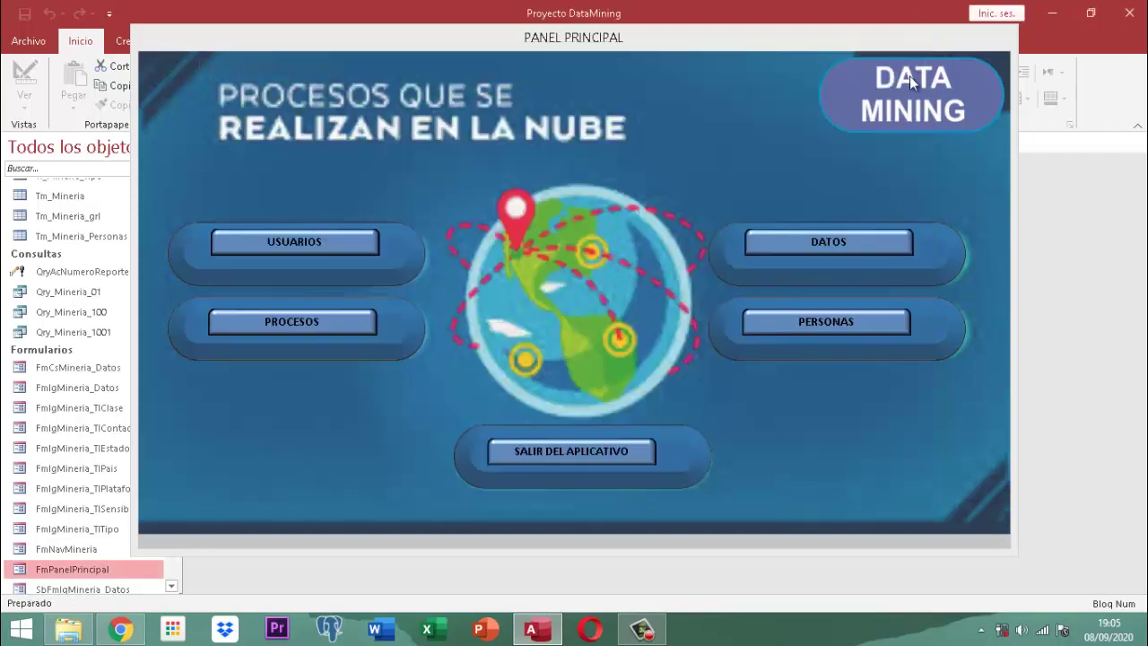
right_click(603, 40)
click(654, 72)
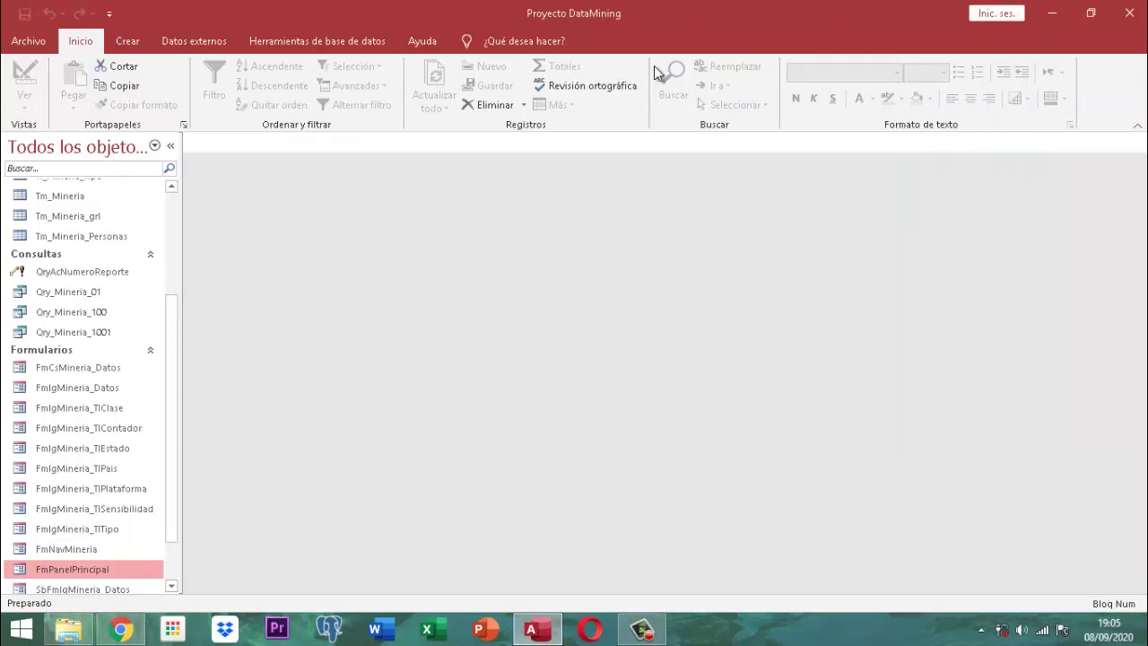
Rename the query Qry_Mineria_01 as Qry_Mineria_101.
click(78, 297)
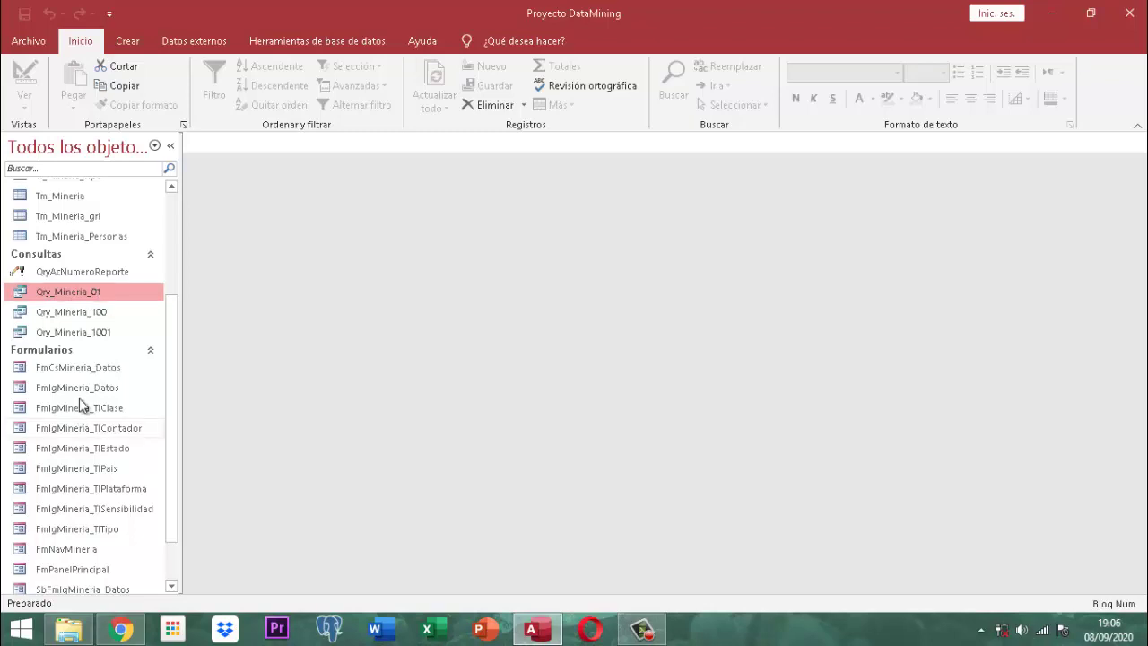
right_click(89, 292)
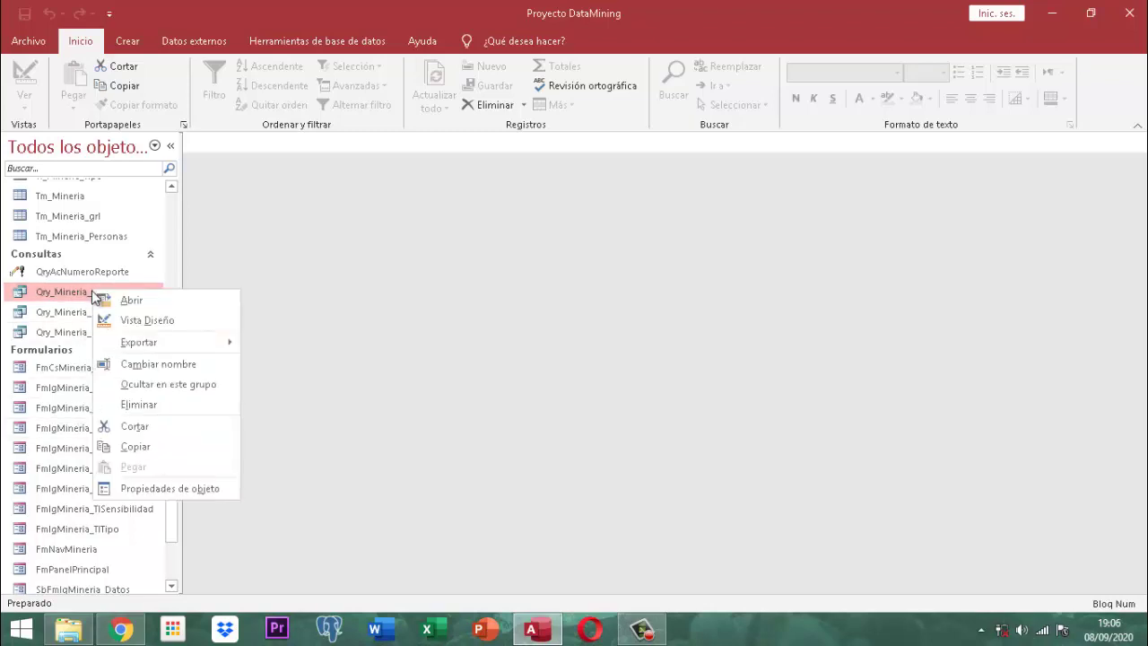
click(157, 365)
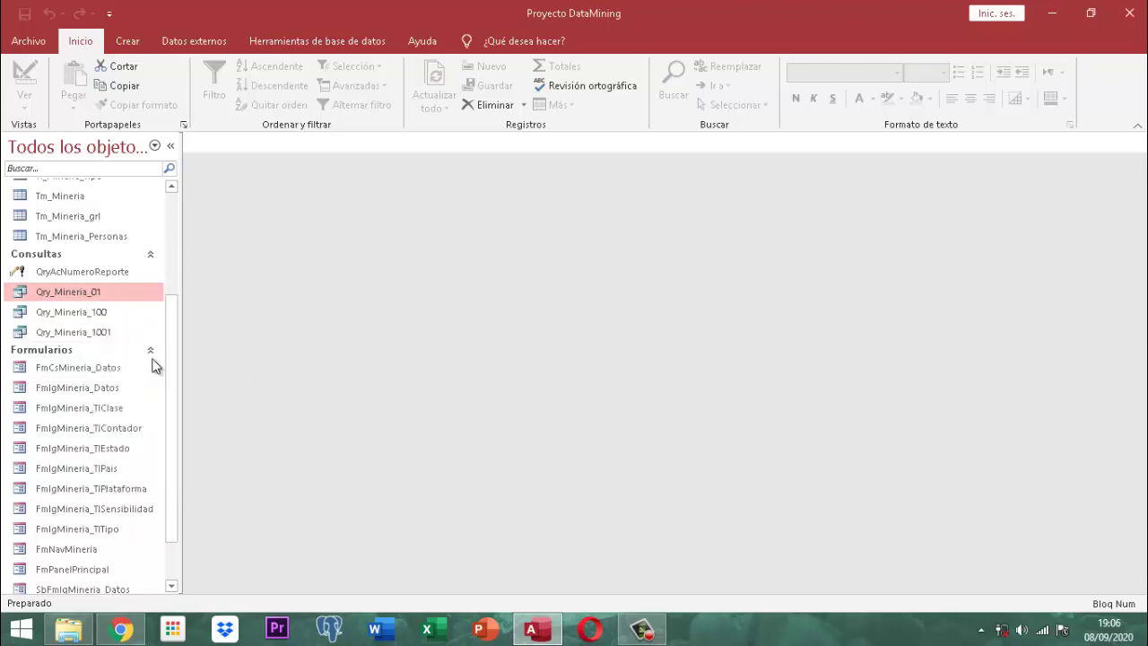
click(115, 289)
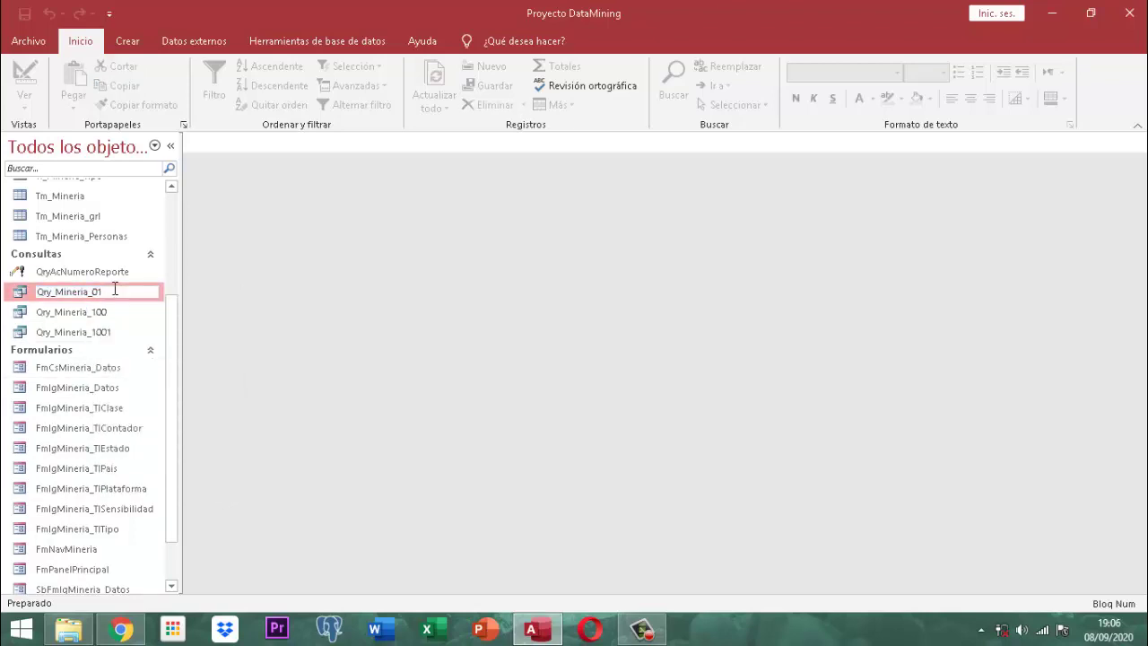
key(BackSpace)
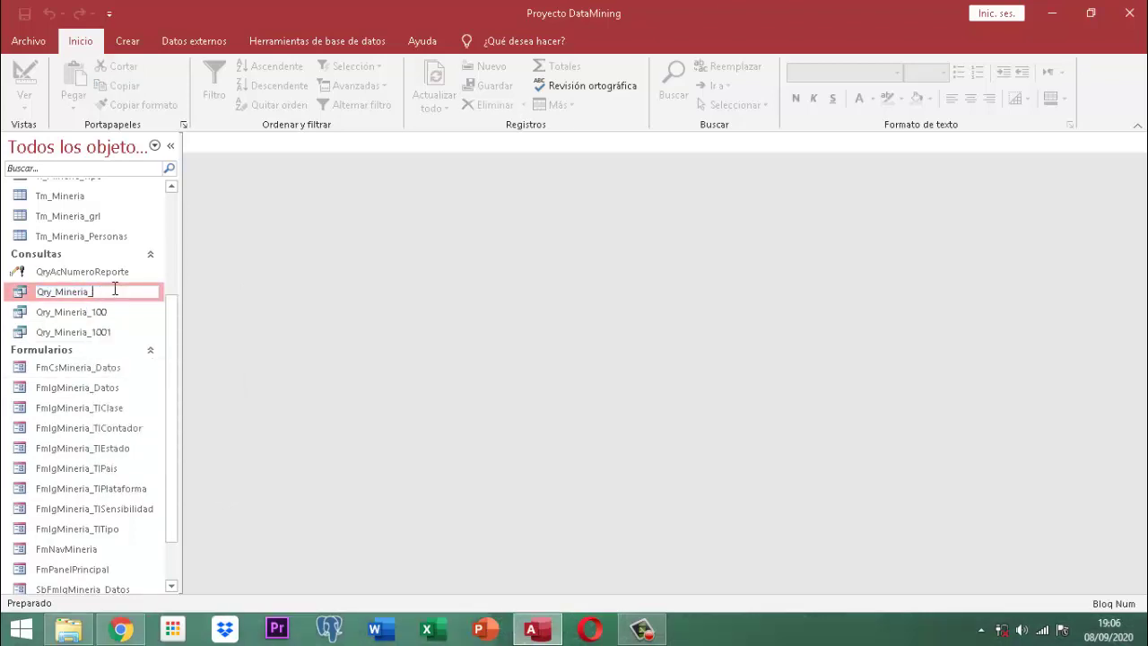
text(101)
key(Return)
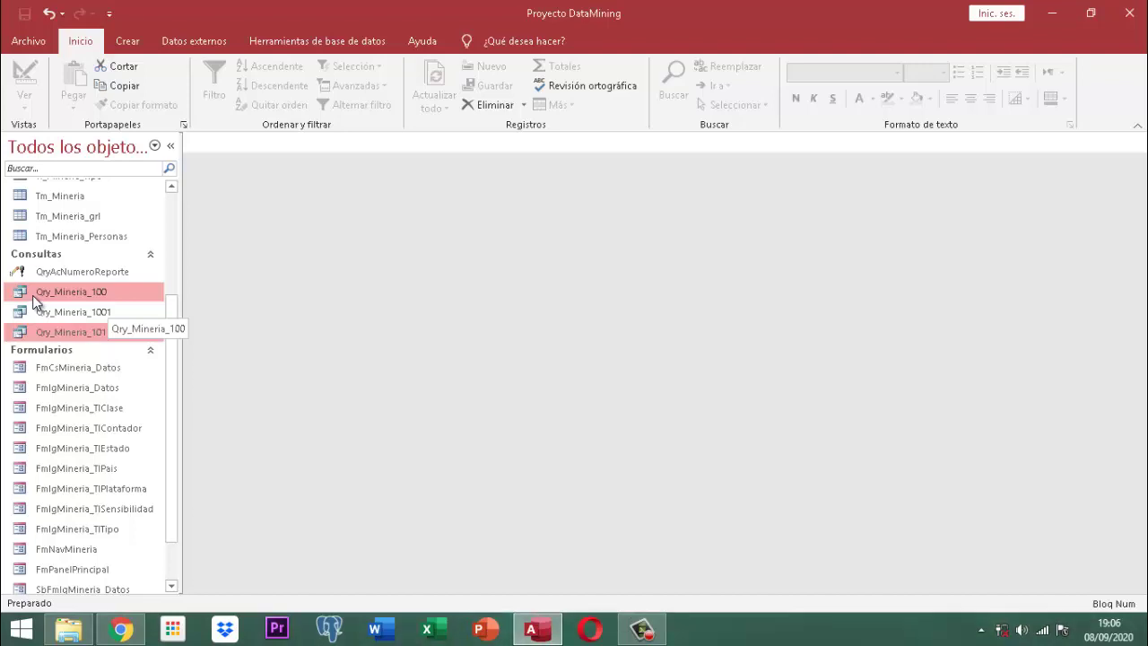
Open the query Qry_Mineria_101 in design view.
click(90, 315)
click(91, 332)
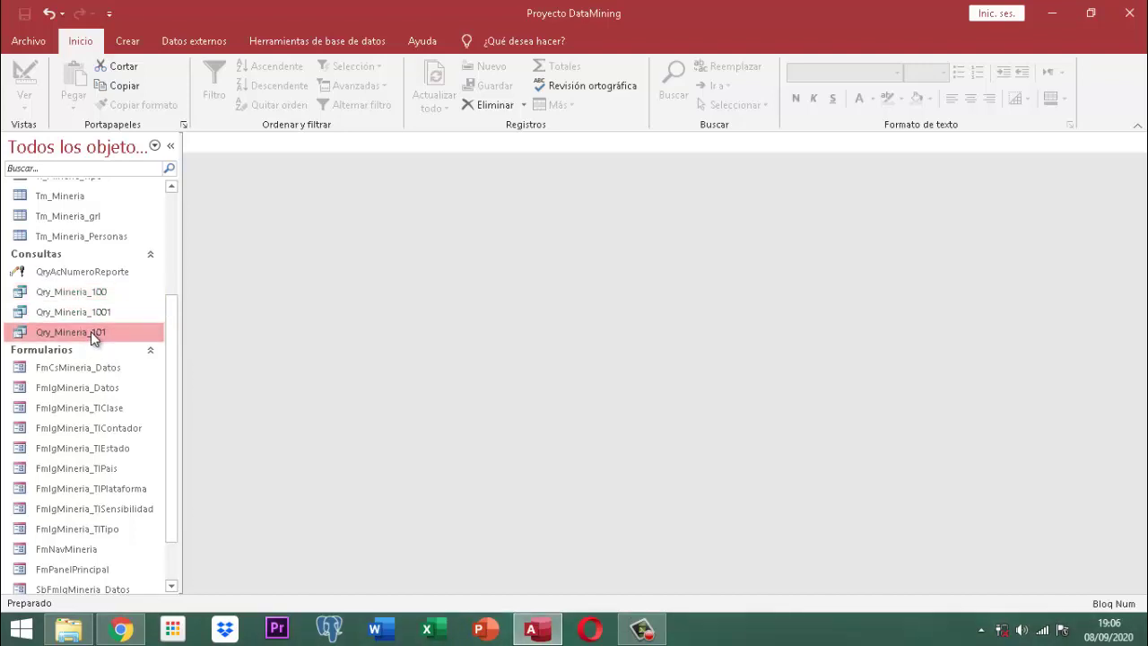
right_click(90, 331)
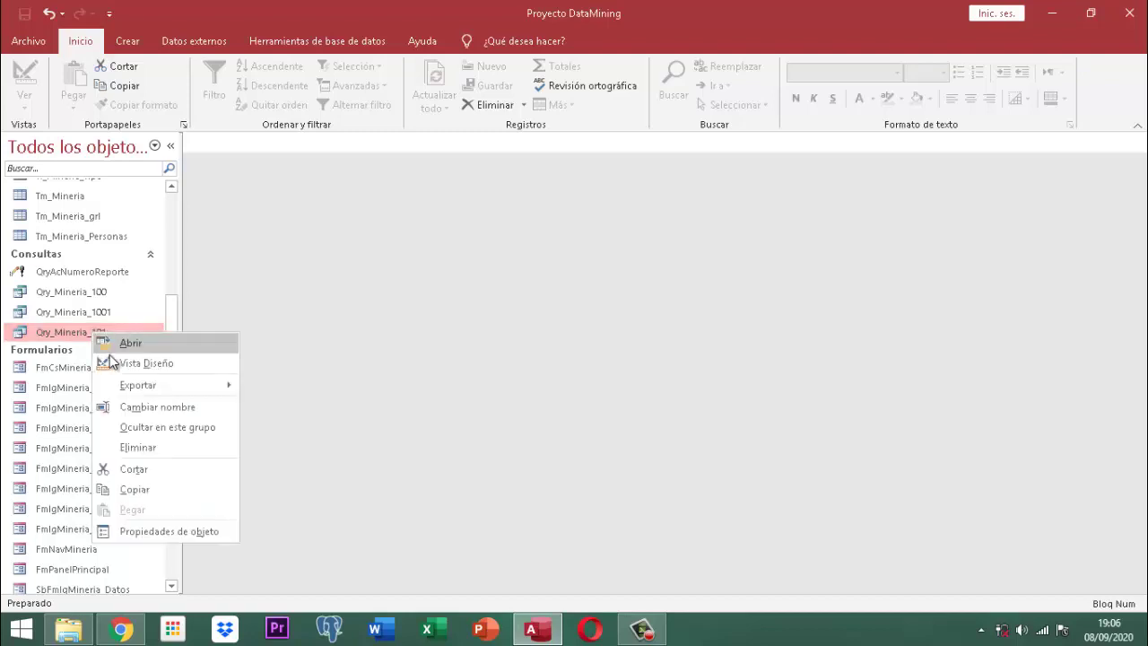
click(131, 363)
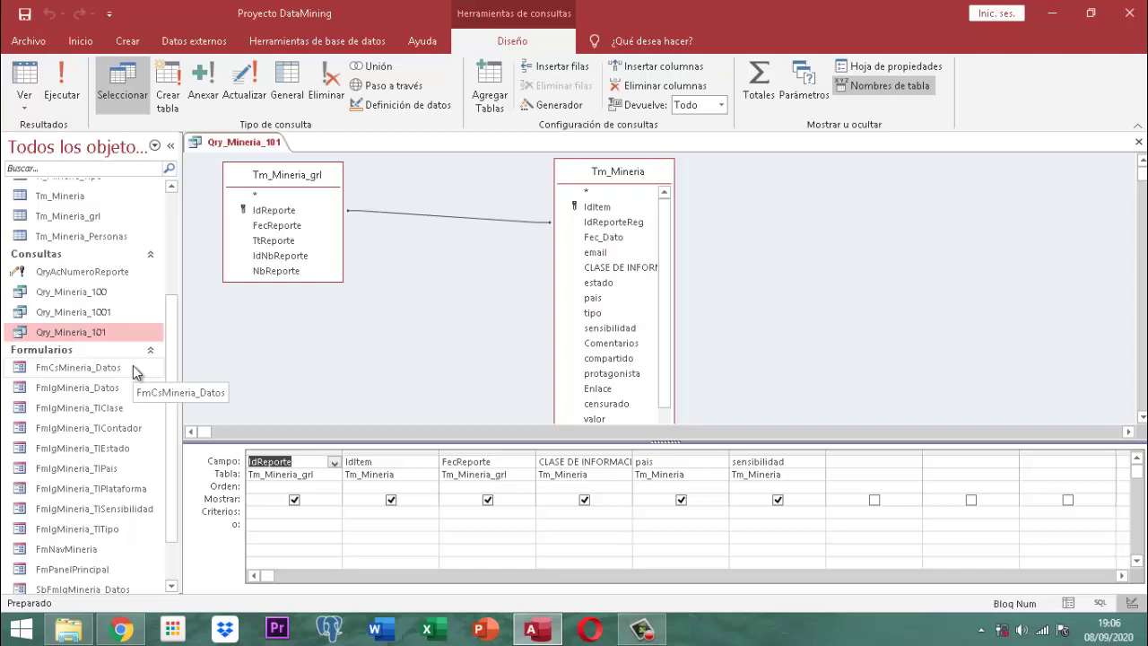
Remove the Tm_Mineria_grl table from the query and delete all remaining field columns from the design grid.
click(306, 178)
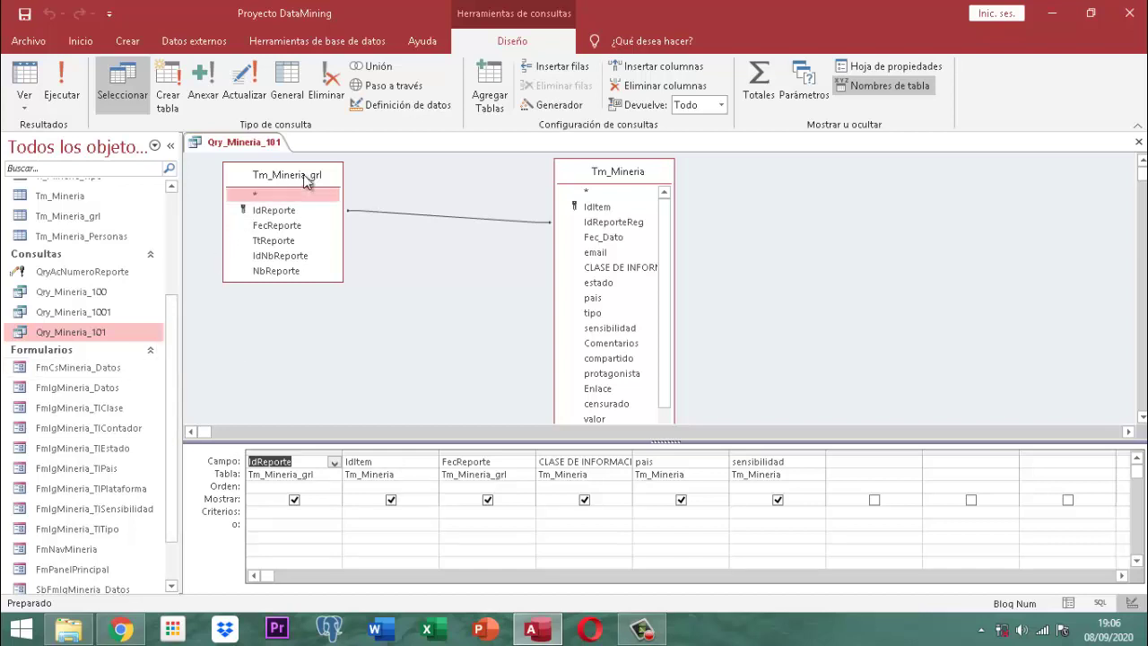
right_click(306, 179)
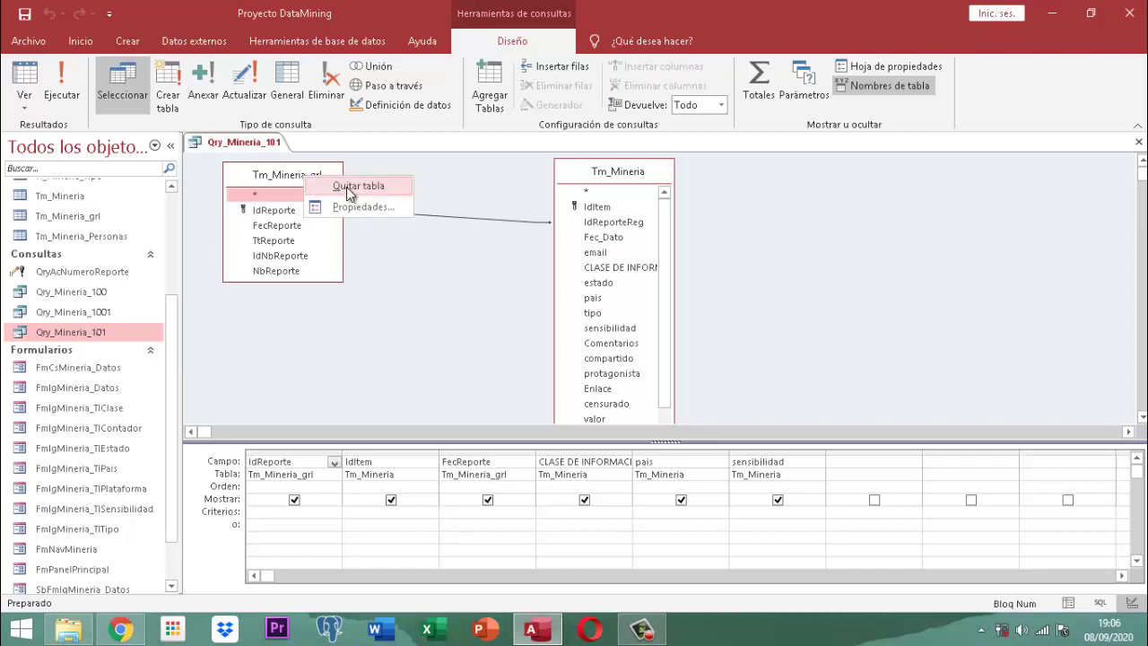
key(Return)
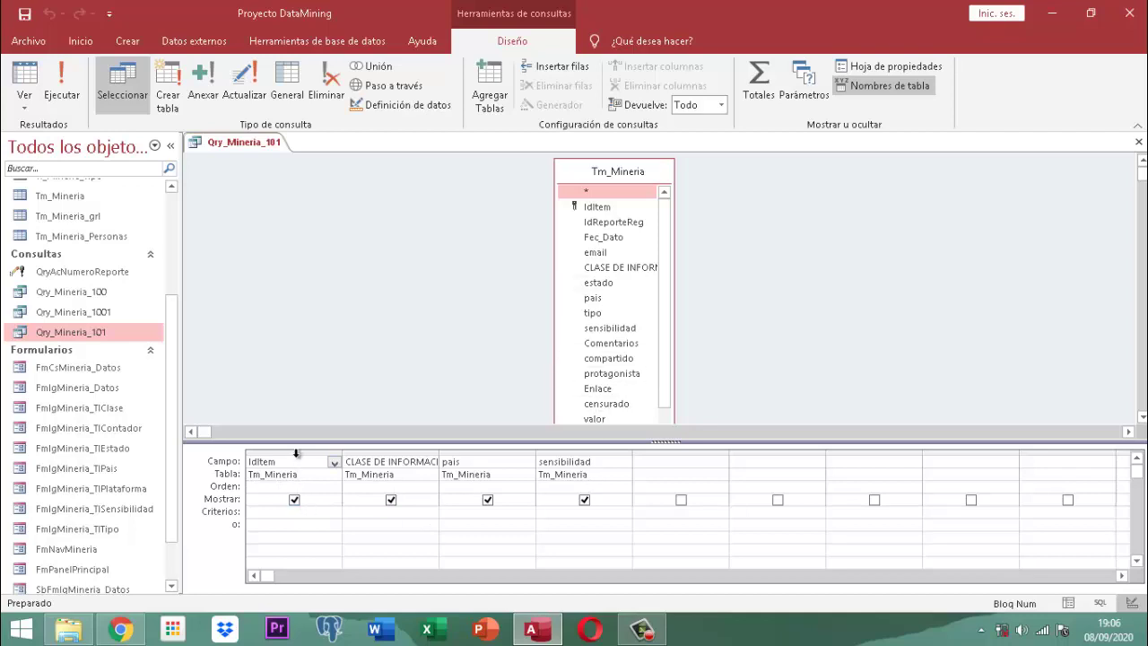
drag(296, 453, 541, 462)
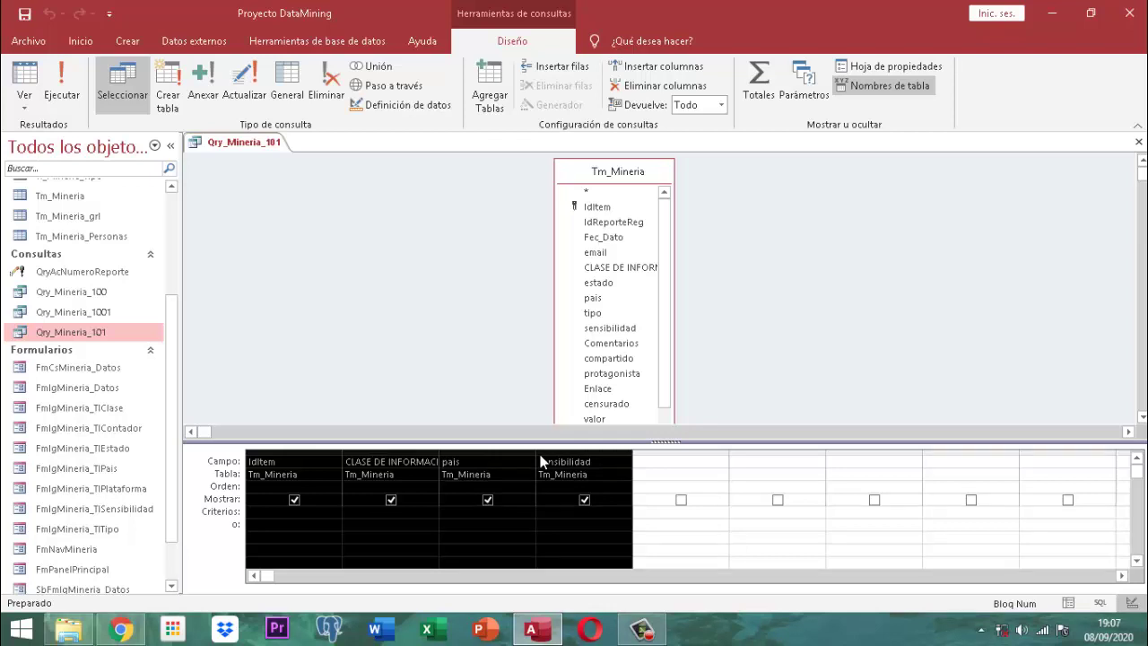
key(Delete)
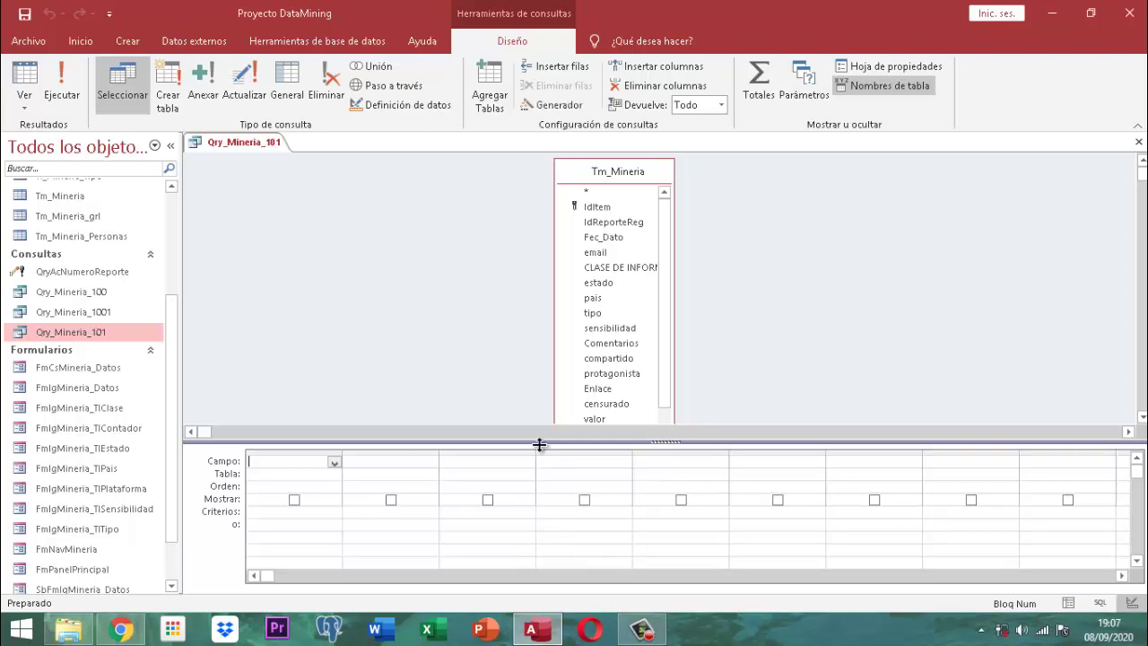
Add all Tm_Mineria fields from IdItem through Fec_Dato_Dia to the query's design grid, starting in the first column.
click(597, 208)
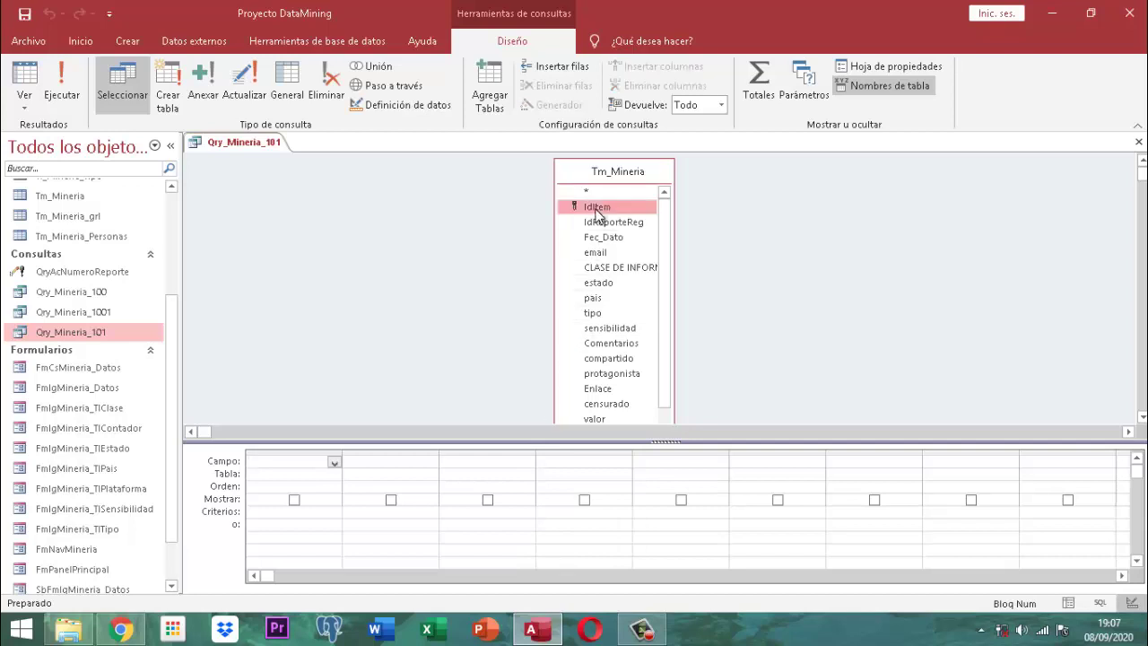
key(shift+Down)
key(shift+Down)
key(shift+Down)
key(shift+Down)
key(shift+Down)
key(shift+Down)
key(shift+Down)
key(shift+Down)
key(shift+Down)
key(shift+Down)
key(shift+Down)
key(shift+Down)
key(shift+Down)
key(shift+Down)
key(shift+Down)
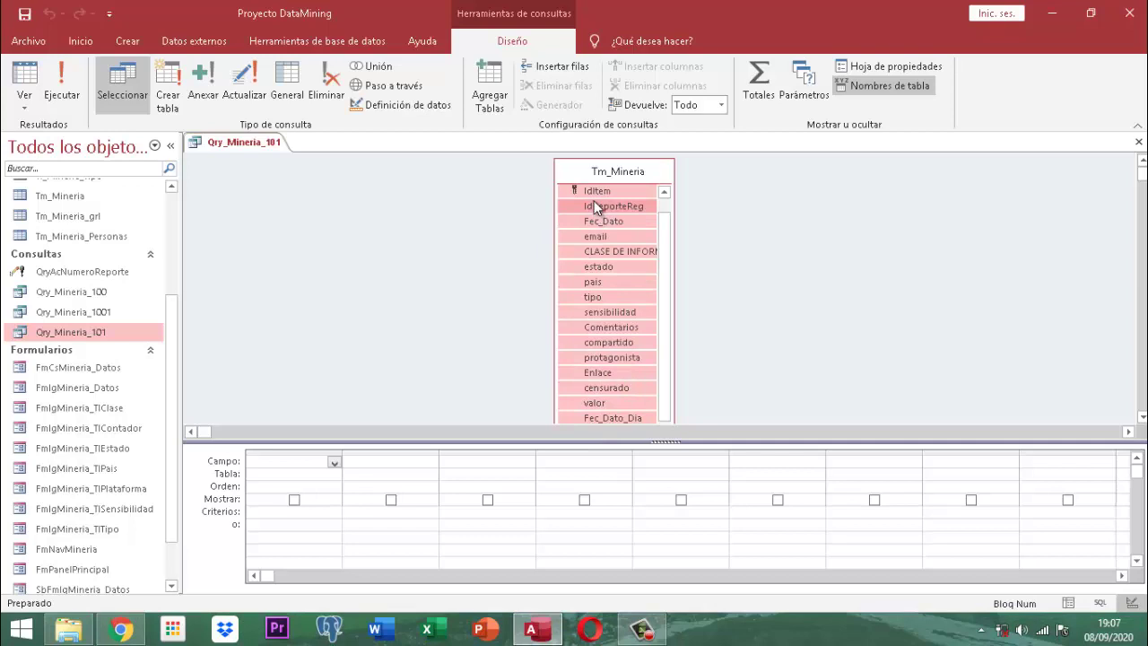
drag(594, 200, 259, 463)
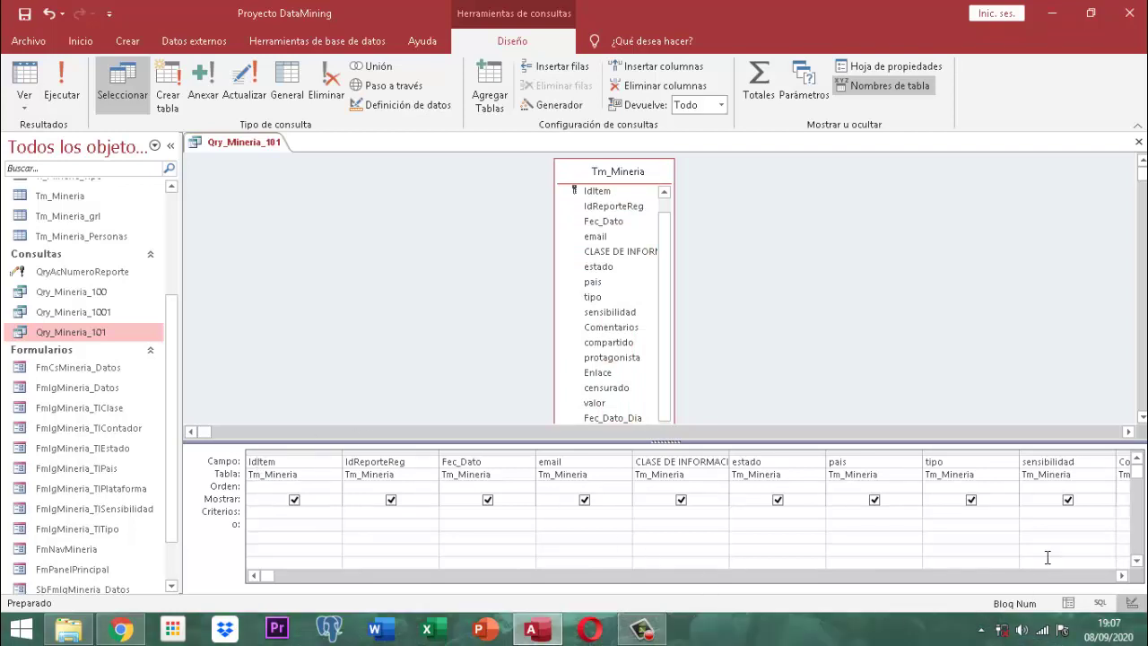
click(1124, 576)
click(1123, 576)
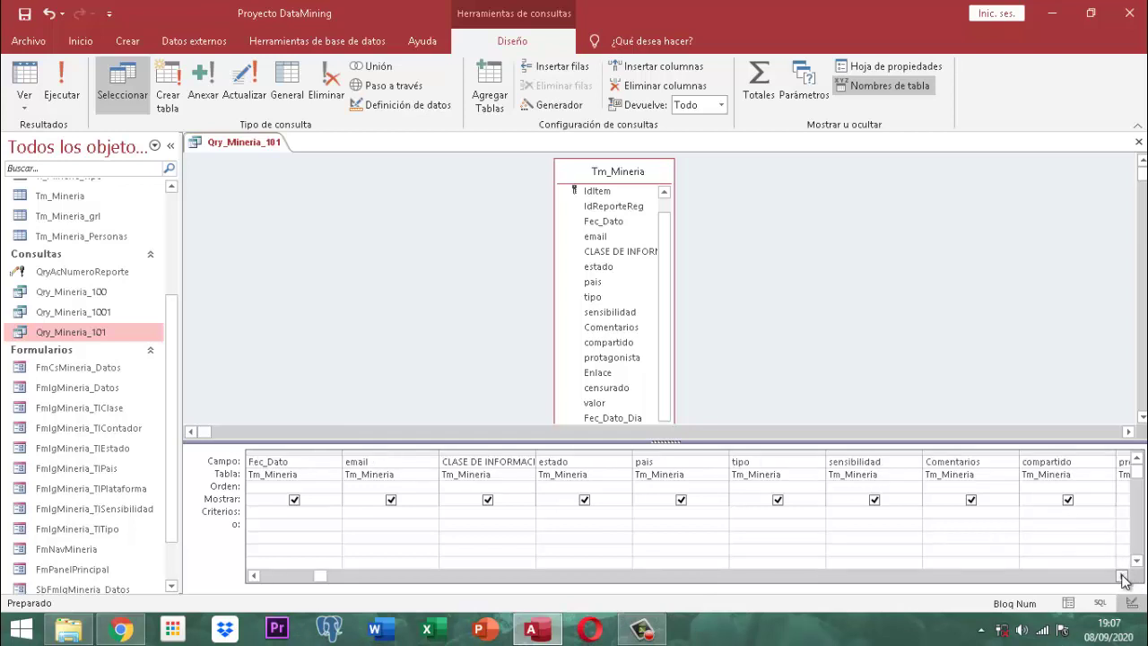
click(1123, 576)
click(1123, 576)
click(1124, 576)
click(1124, 576)
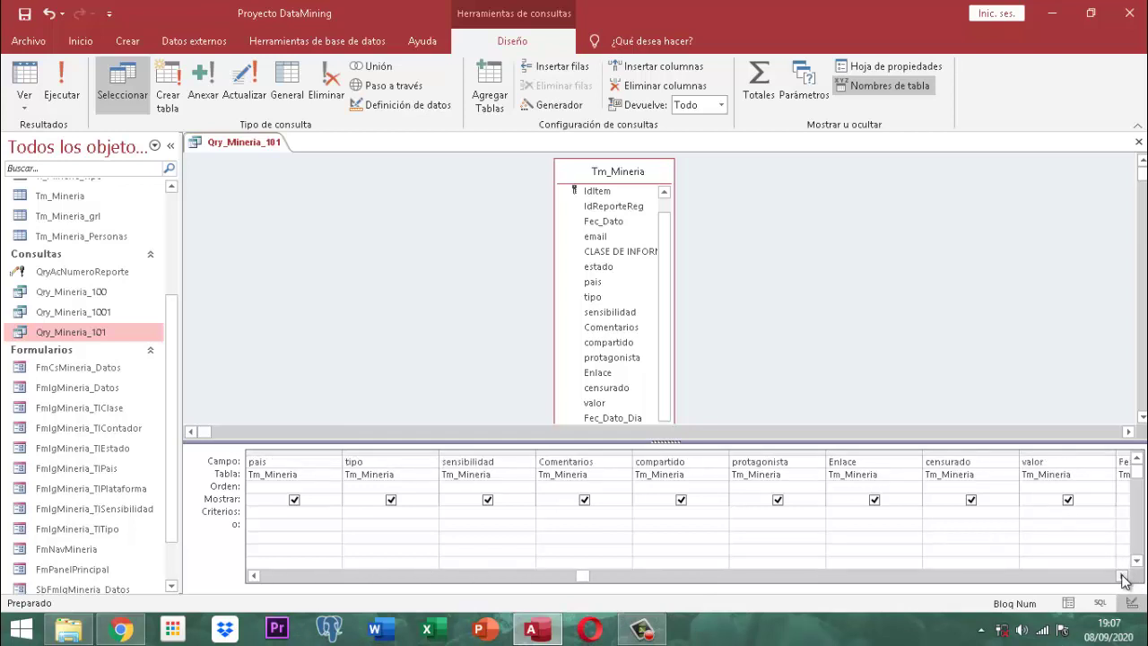
Move the Tm_Mineria field list to the start of the table area and enlarge that pane to show the fields down to Titular.
click(1123, 576)
click(1124, 576)
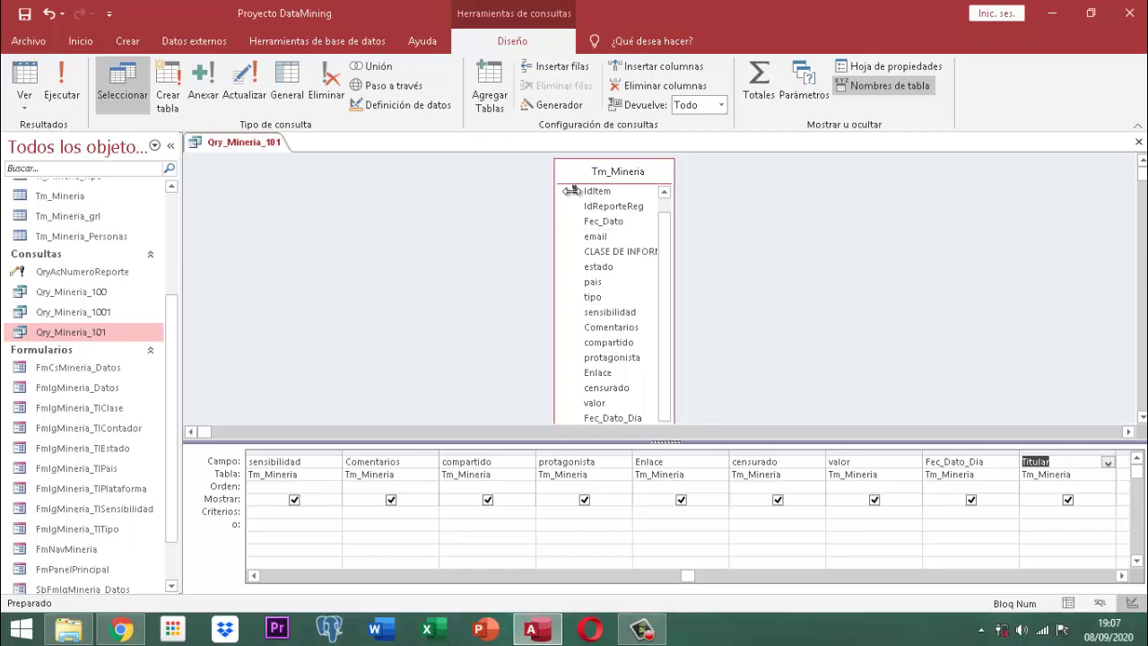
drag(356, 190, 294, 171)
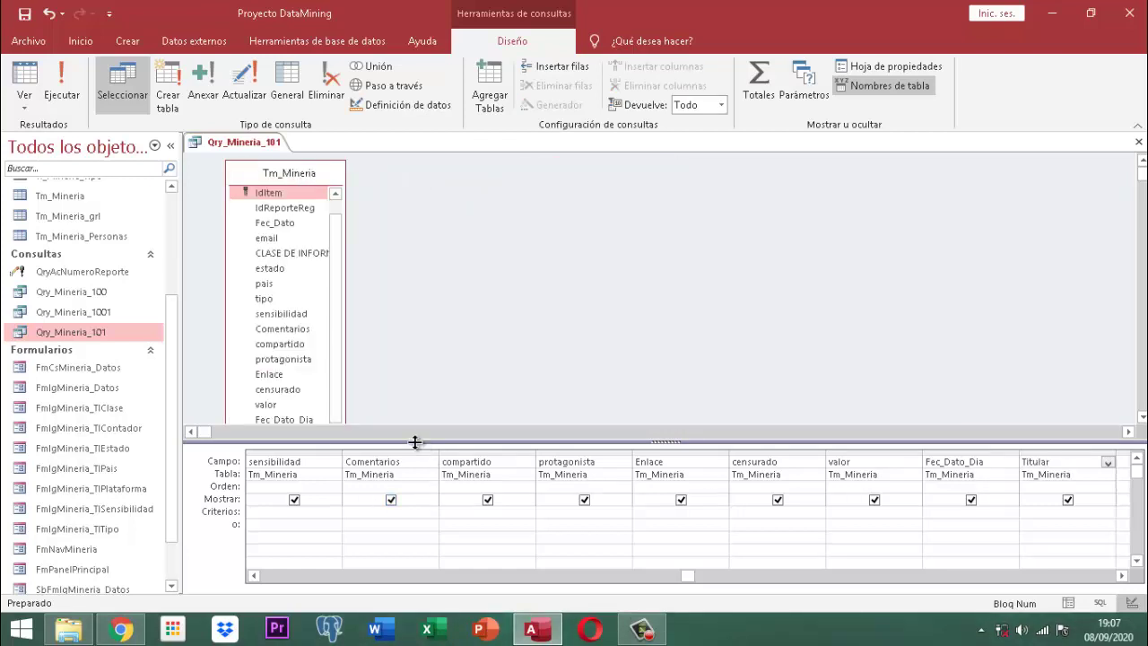
drag(416, 440, 414, 457)
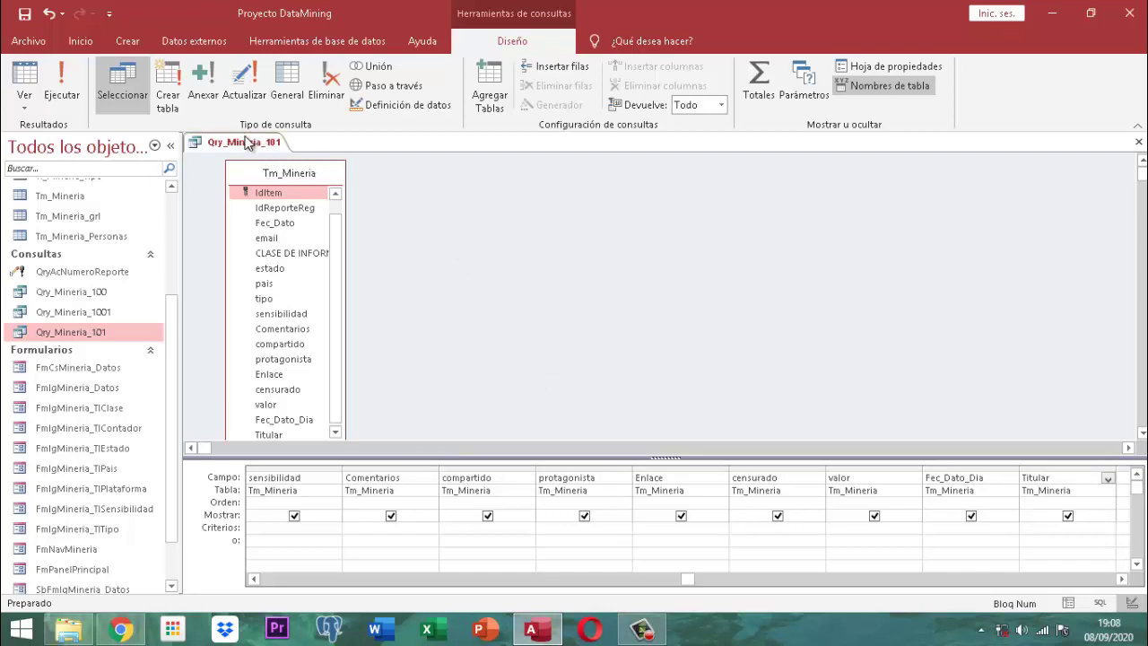
Save and close the query Qry_Mineria_101.
right_click(248, 145)
click(285, 147)
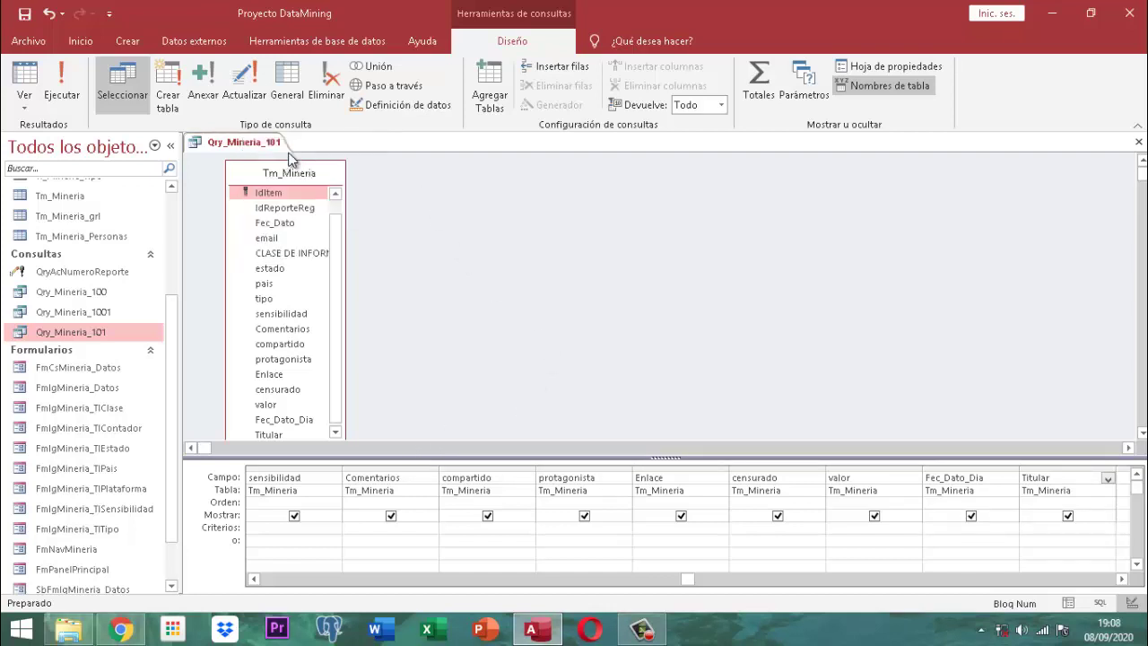
right_click(260, 148)
click(298, 175)
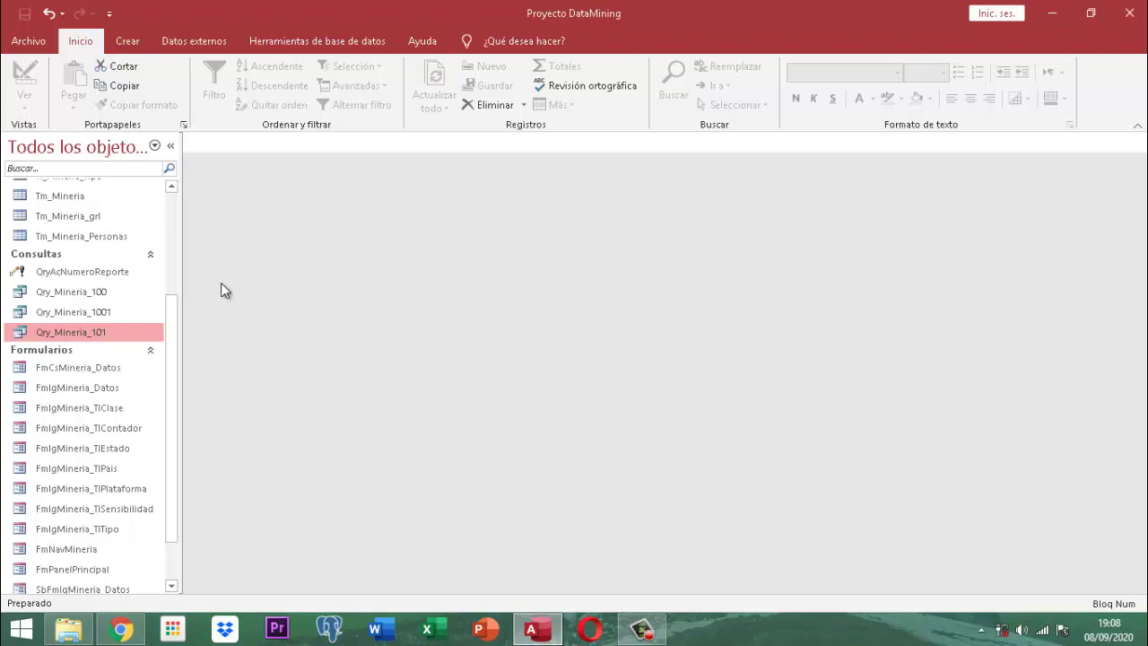
Duplicate the form SbFmIgMineria_Datos under the name SbFmCsMineria_Datos.
scroll(251, 300, down, 1)
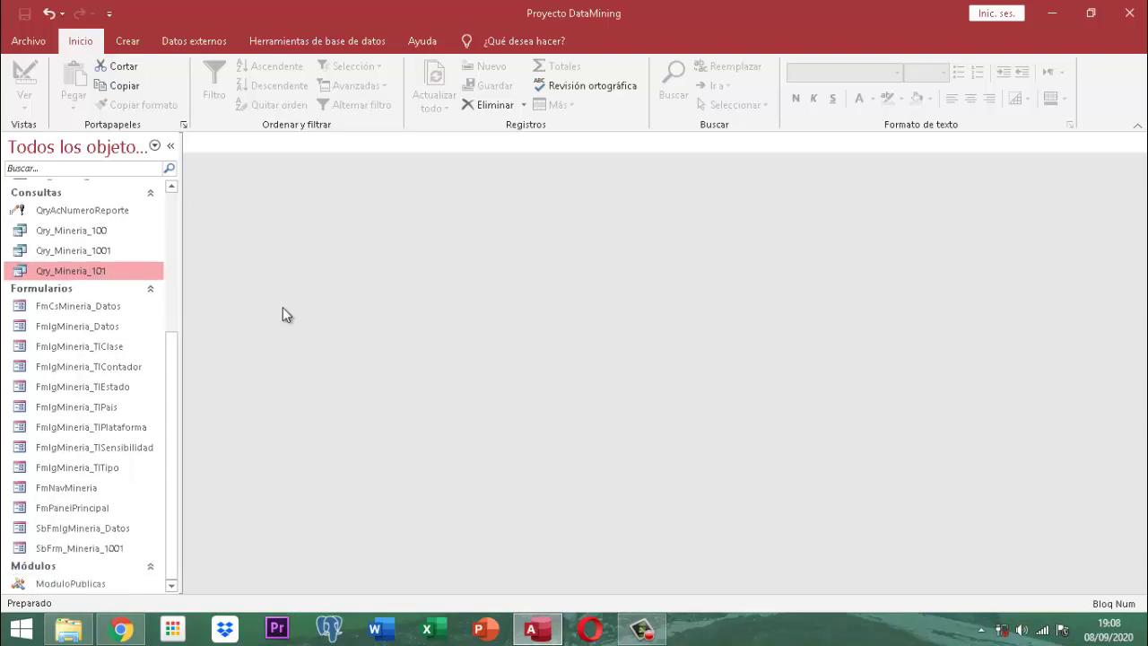
click(97, 532)
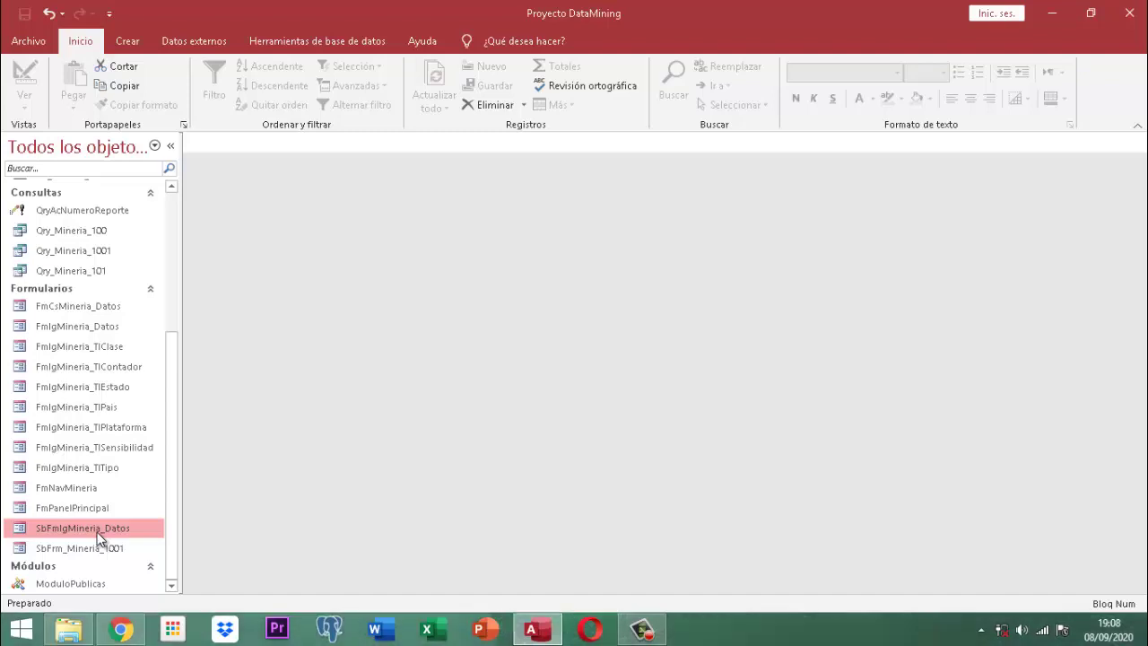
key(ctrl+c)
key(ctrl+v)
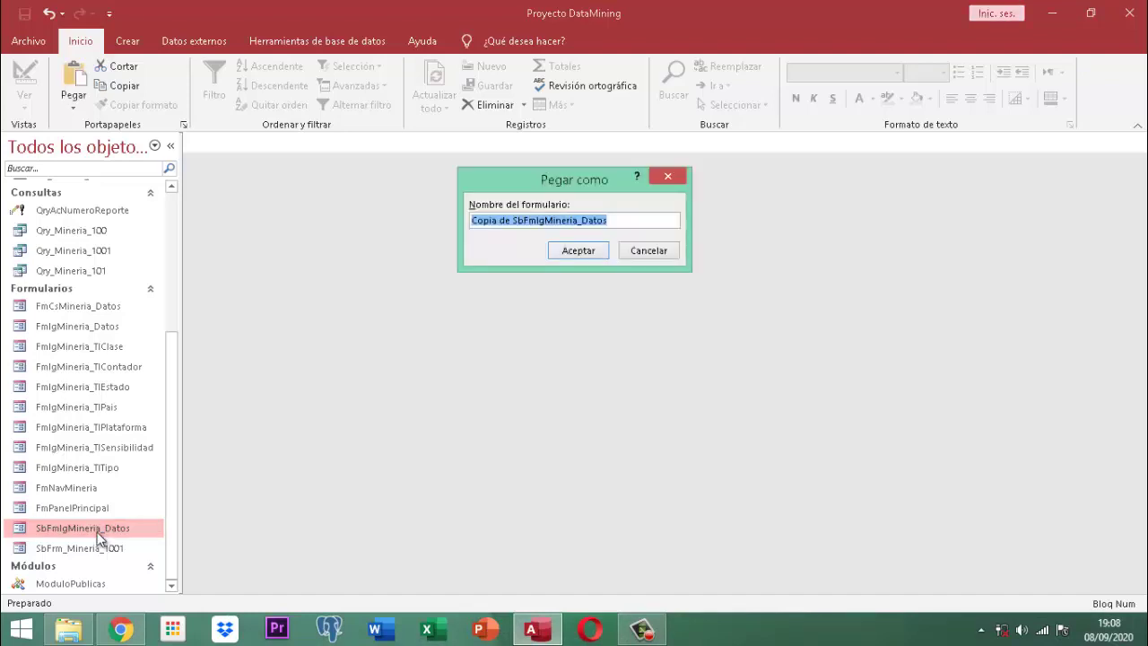
key(Home)
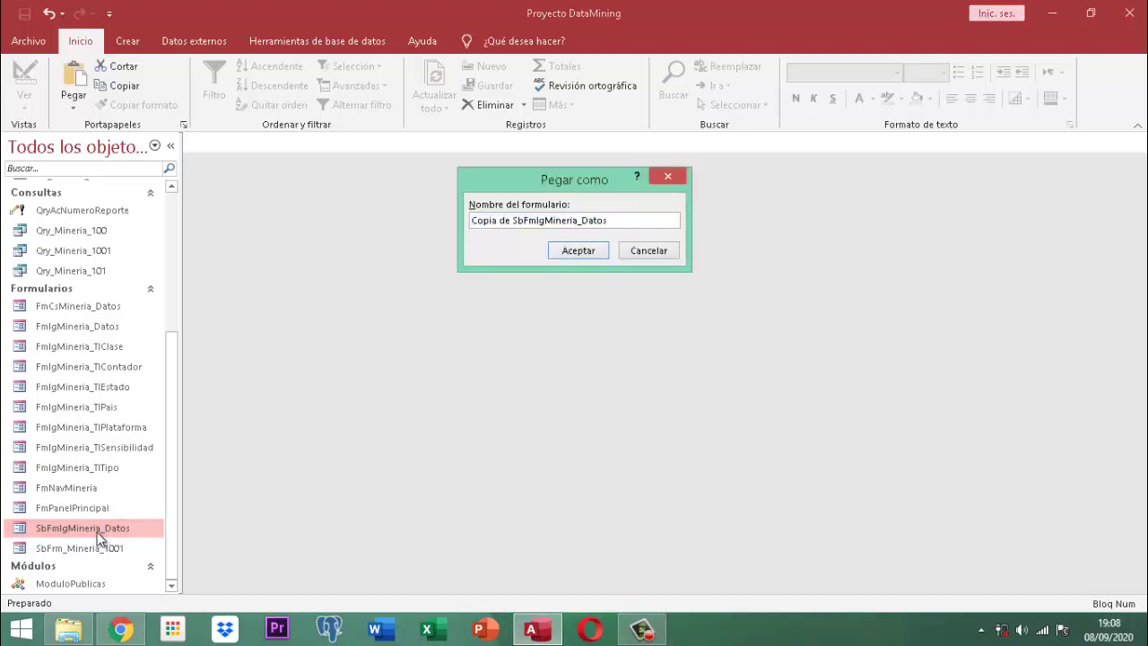
key(Delete)
key(Delete)
key(Delete)
key(Delete)
key(Delete)
key(Delete)
key(Delete)
key(Delete)
key(Delete)
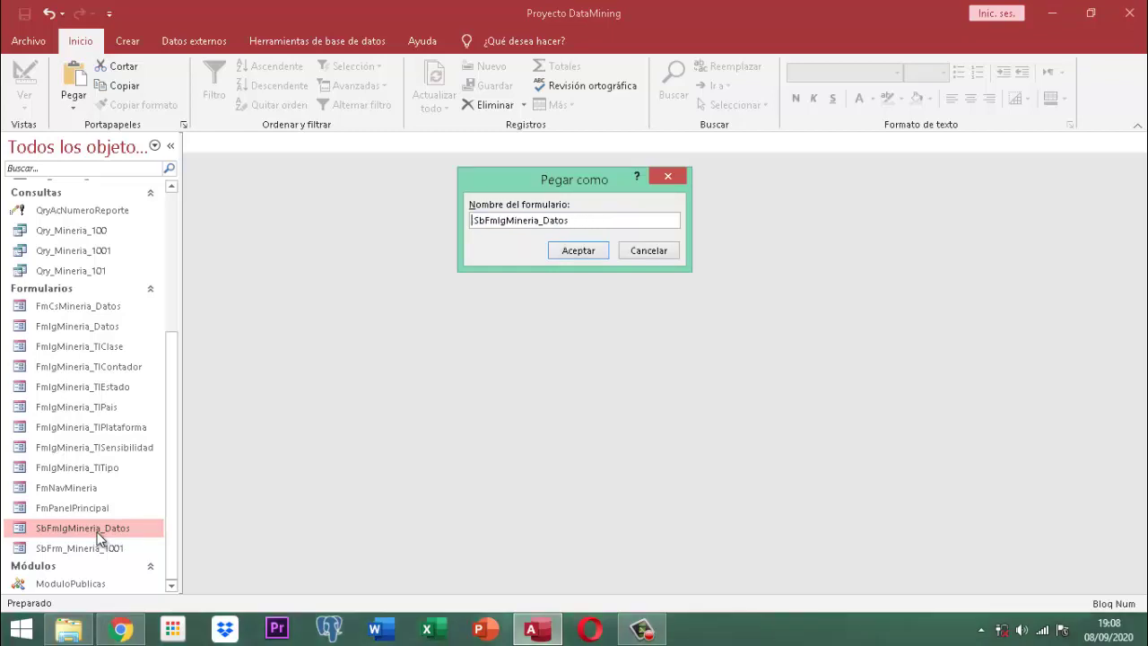
key(Delete)
key(Right)
key(Right)
key(Right)
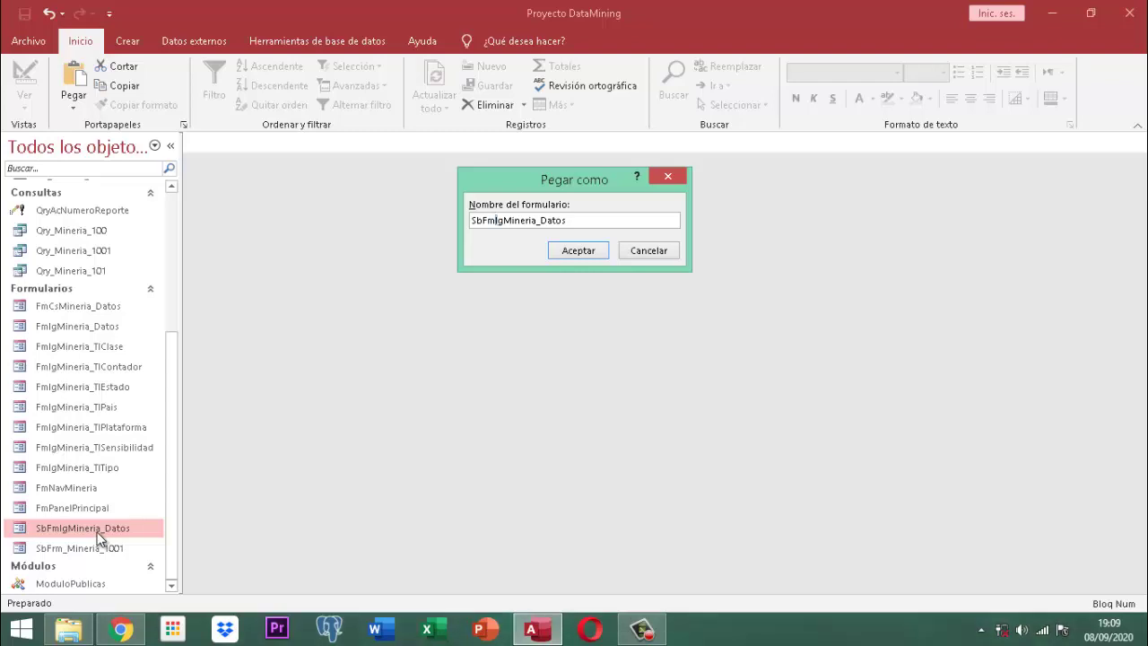
key(shift+Right)
key(shift+Right)
text(Cs)
click(578, 253)
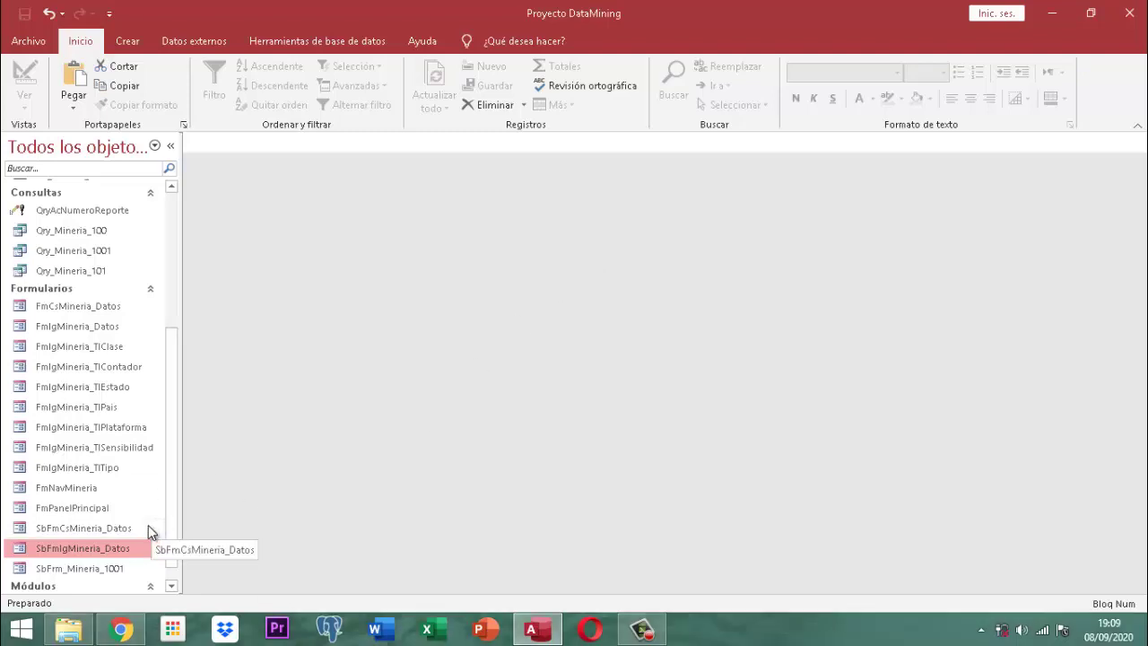
Open the form SbFmCsMineria_Datos in design view.
click(61, 530)
right_click(61, 530)
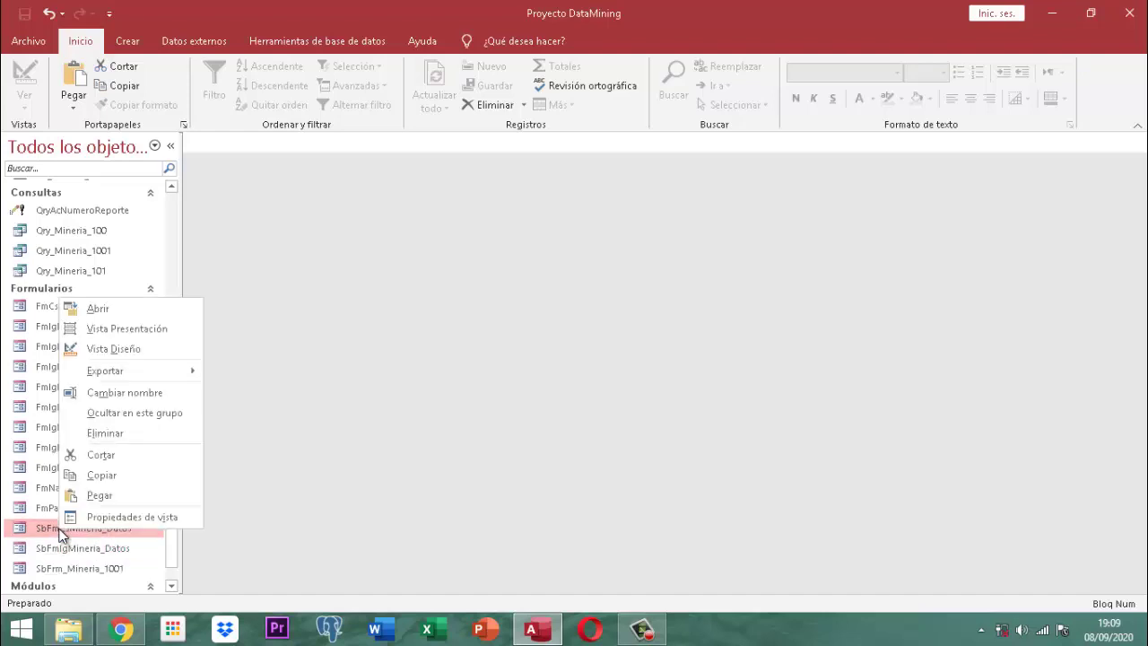
click(118, 349)
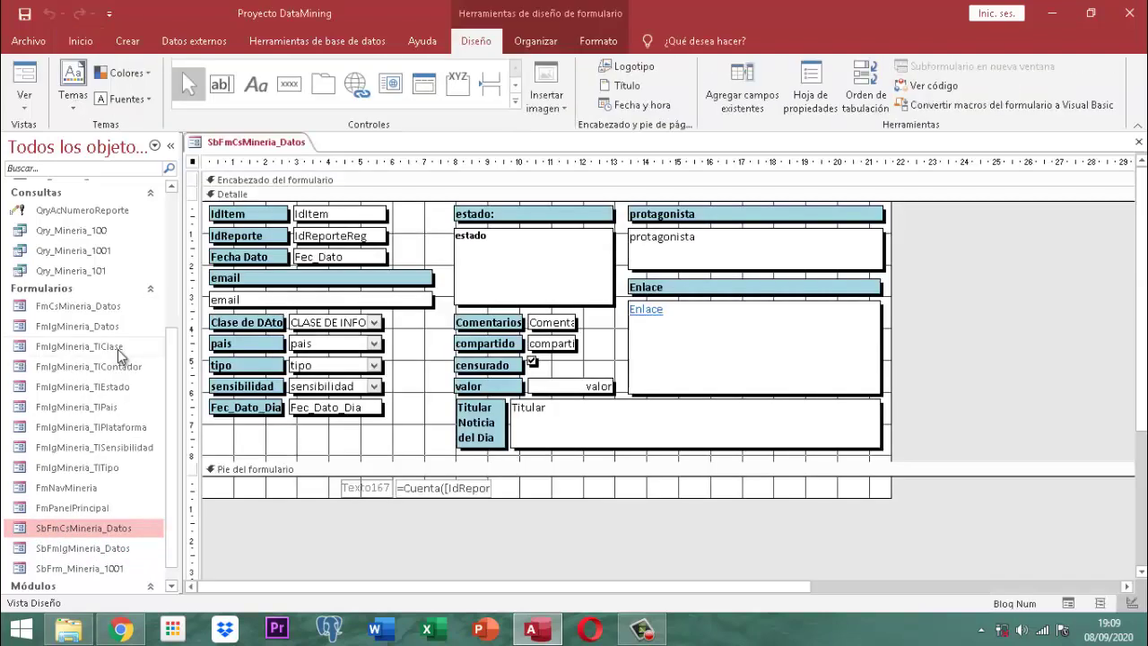